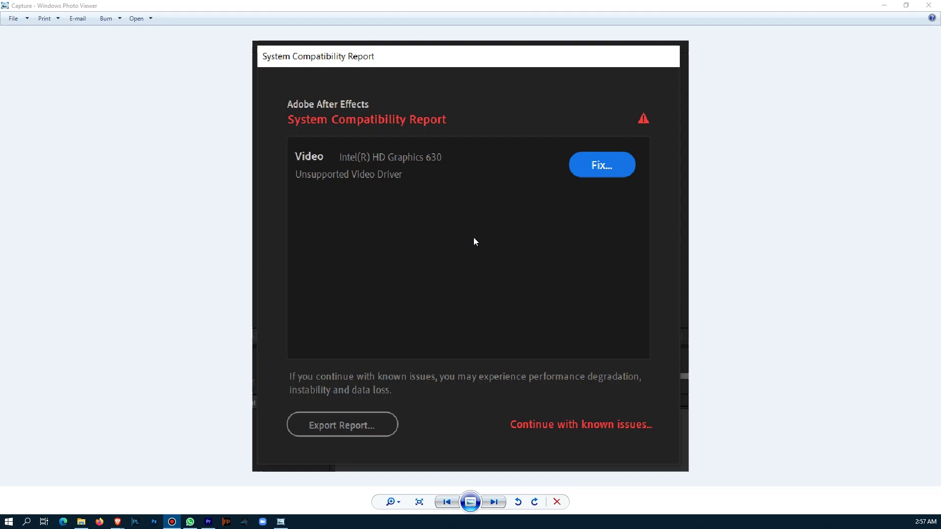
# Bring Premiere Pro forward, maximize its window, and move the Welcome home panel to the top
pyautogui.scroll(-1, 522, 302)
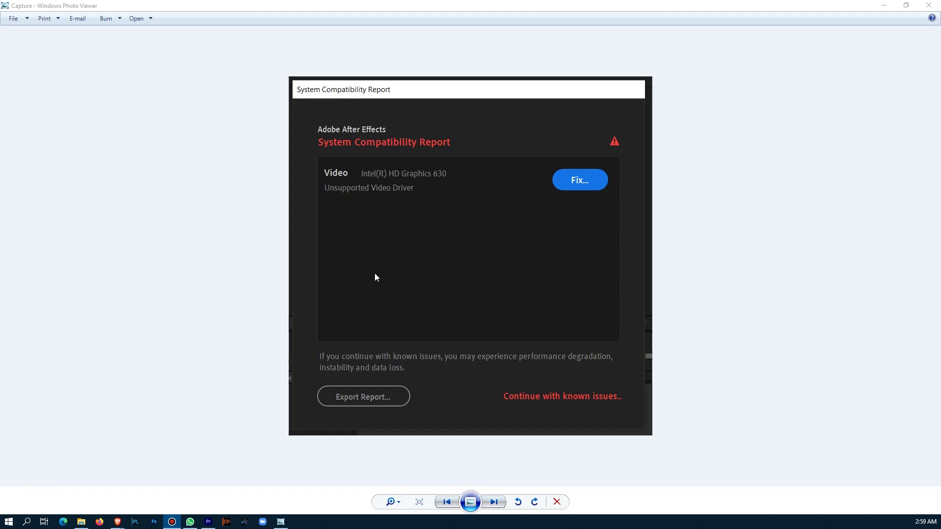
pyautogui.click(209, 523)
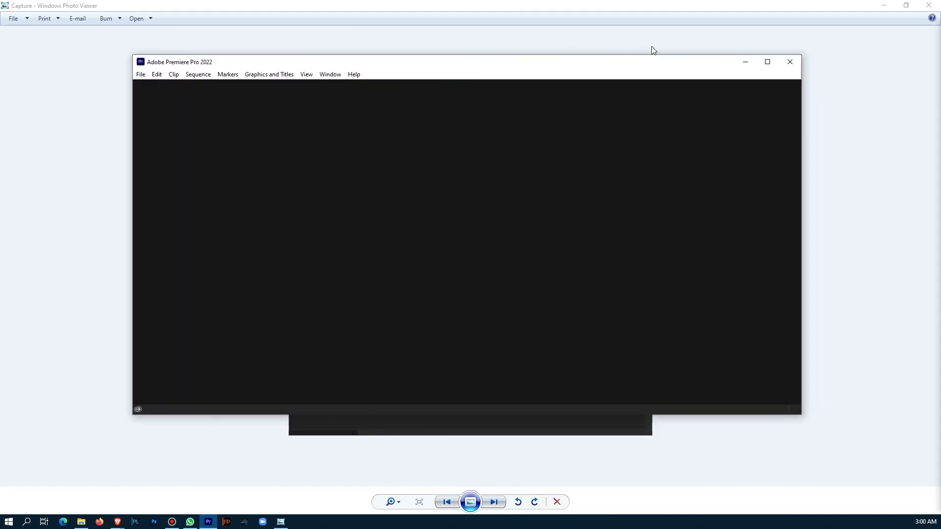
pyautogui.click(767, 61)
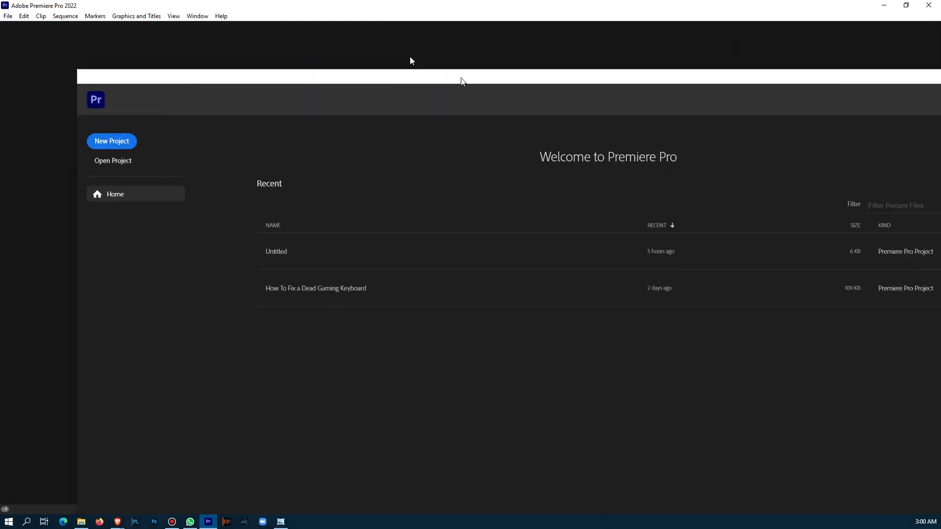
pyautogui.moveTo(424, 65); pyautogui.dragTo(378, 36)
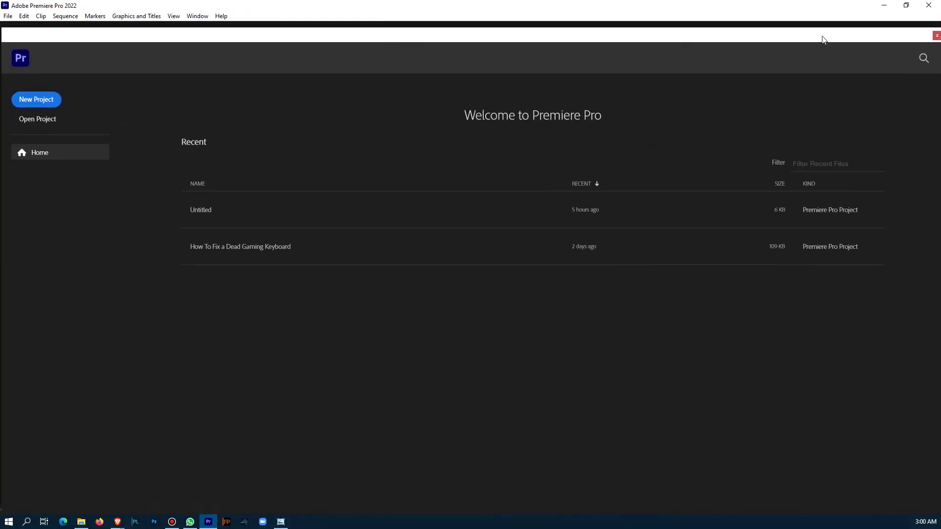
pyautogui.moveTo(823, 40)
pyautogui.mouseDown()
pyautogui.moveTo(825, 52)
pyautogui.moveTo(849, 52)
pyautogui.moveTo(826, 51)
pyautogui.mouseUp()
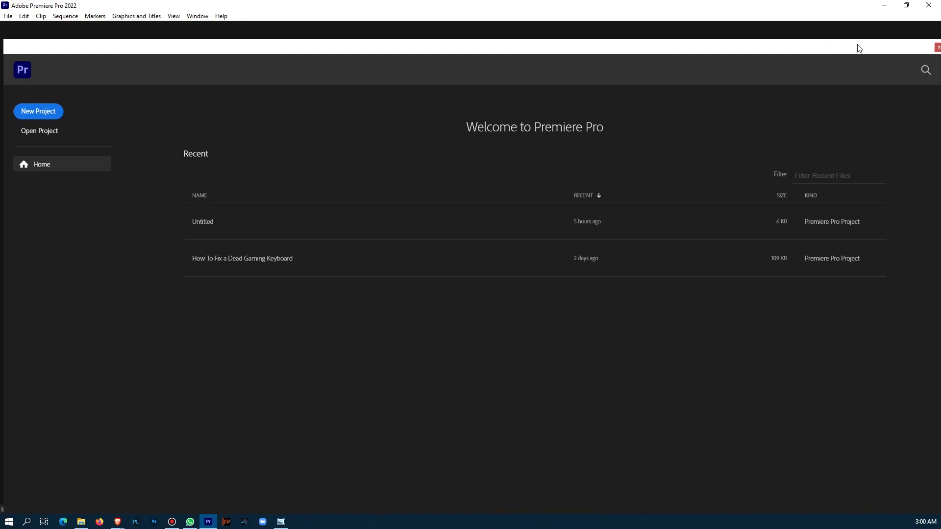
# Close the compatibility report screenshot viewer
pyautogui.click(906, 5)
pyautogui.click(906, 4)
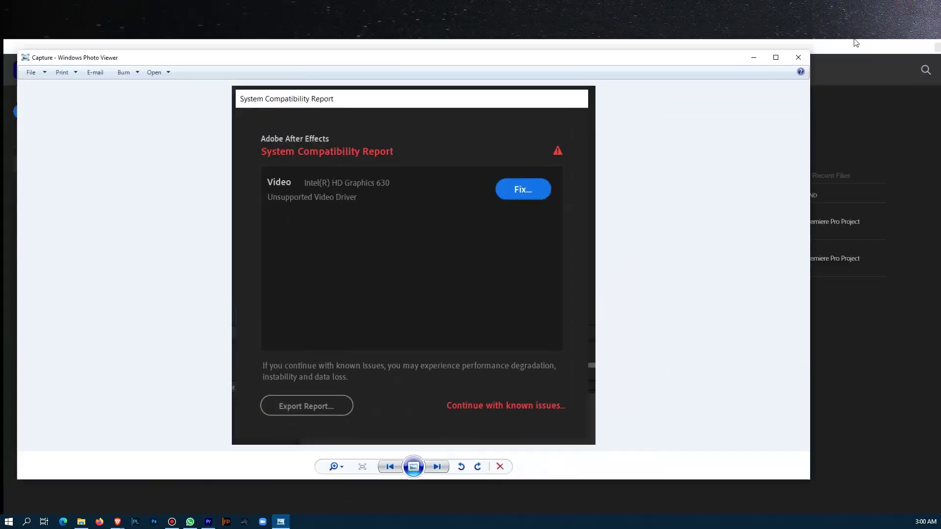
pyautogui.click(798, 57)
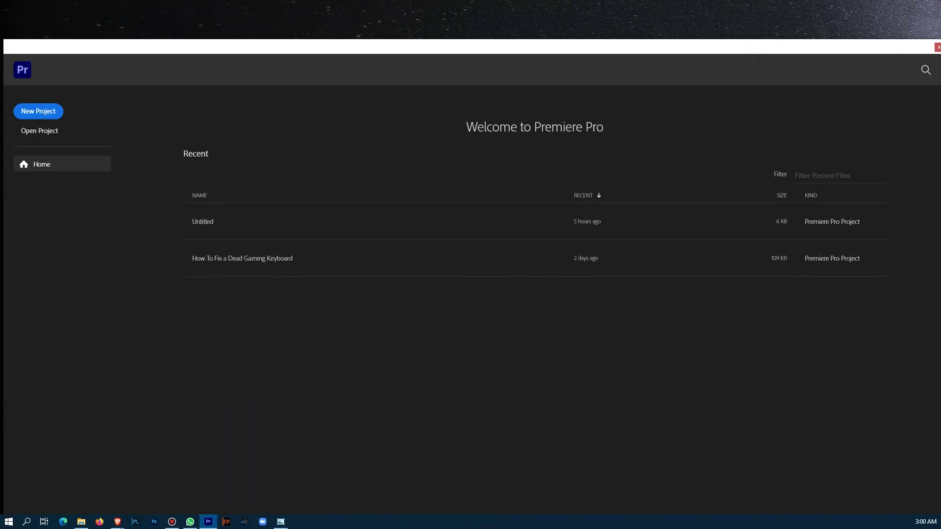
# Restore and re-maximize the Premiere main window, then move the Welcome home panel down and right
pyautogui.click(207, 522)
pyautogui.click(206, 522)
pyautogui.moveTo(36, 51); pyautogui.dragTo(76, 138)
pyautogui.click(768, 62)
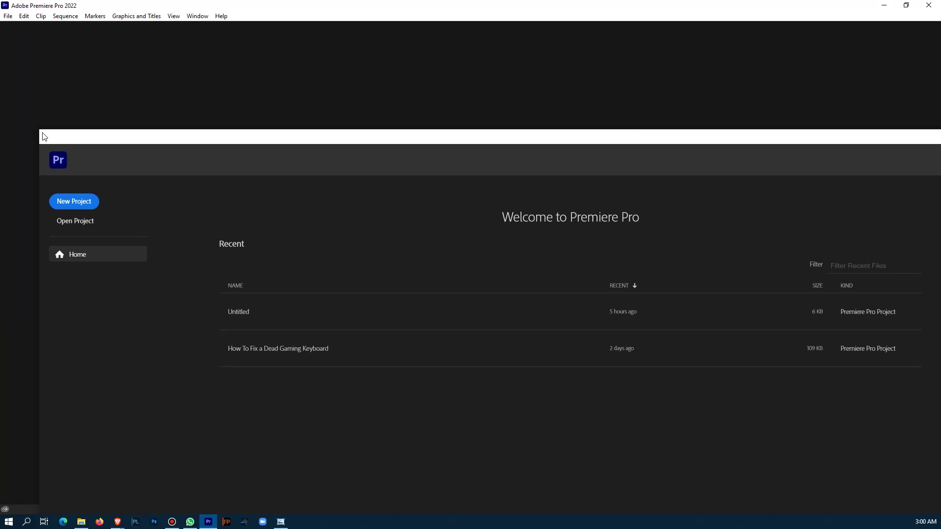
pyautogui.moveTo(42, 131); pyautogui.dragTo(67, 34)
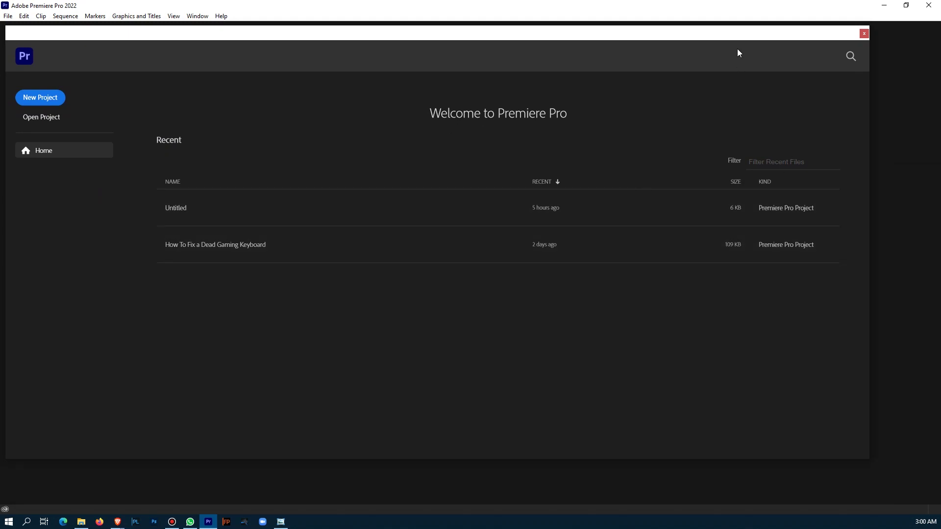
pyautogui.moveTo(730, 32); pyautogui.dragTo(745, 36)
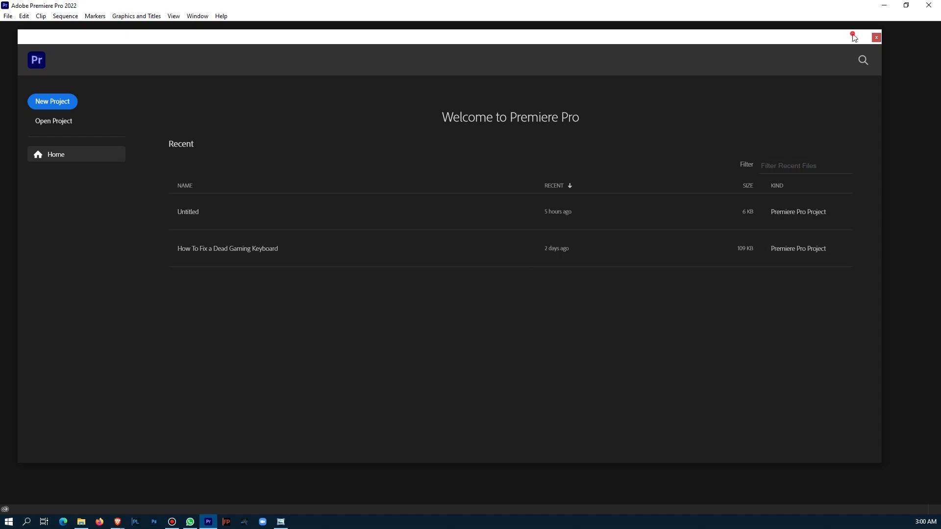
pyautogui.moveTo(857, 51); pyautogui.dragTo(863, 108)
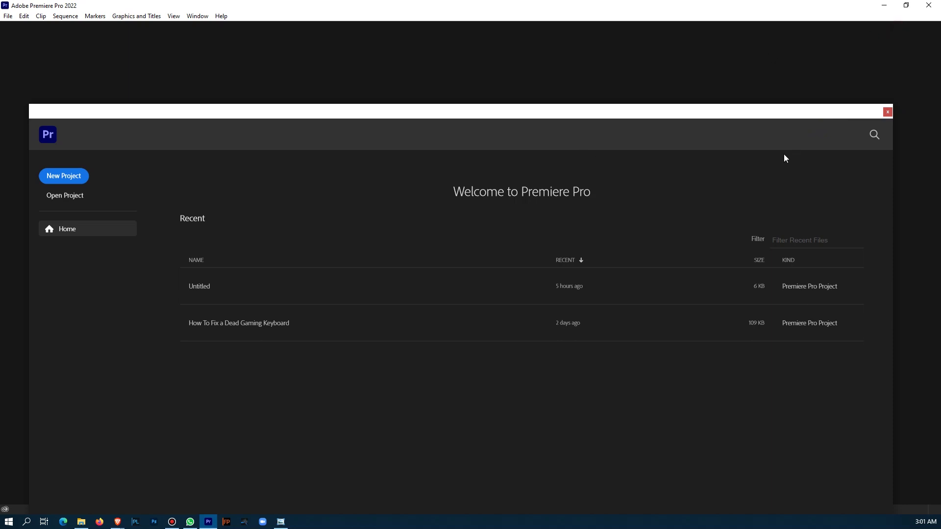
# Quit Premiere Pro, relaunch it, and drag its main and Welcome windows to the left
pyautogui.click(888, 113)
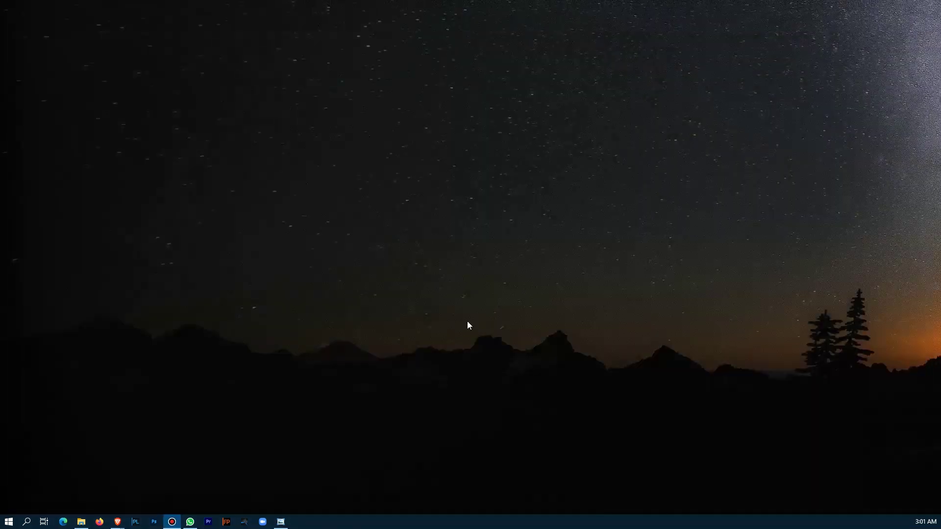
pyautogui.click(208, 522)
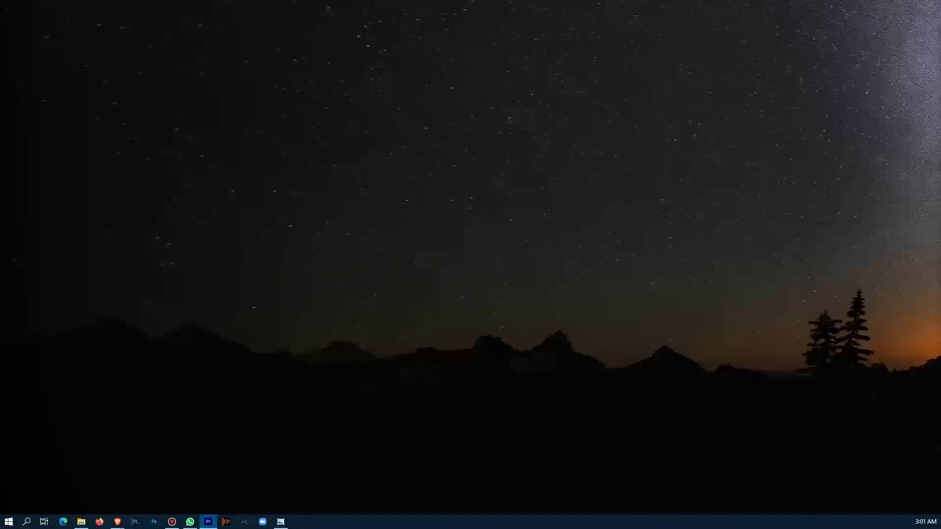
pyautogui.moveTo(640, 22); pyautogui.dragTo(415, 32)
pyautogui.moveTo(813, 21); pyautogui.dragTo(348, 61)
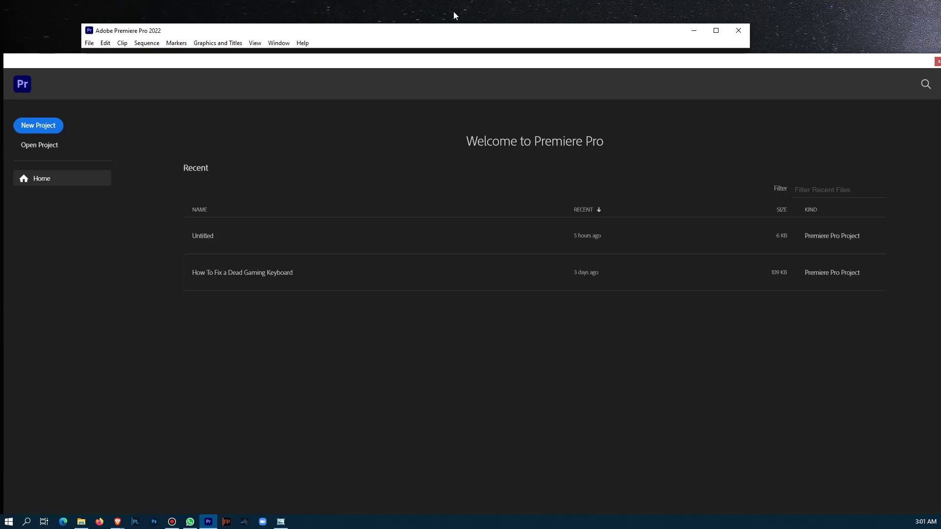
# Maximize the Premiere window and shift the Welcome home window up slightly
pyautogui.click(715, 30)
pyautogui.moveTo(694, 65); pyautogui.dragTo(687, 35)
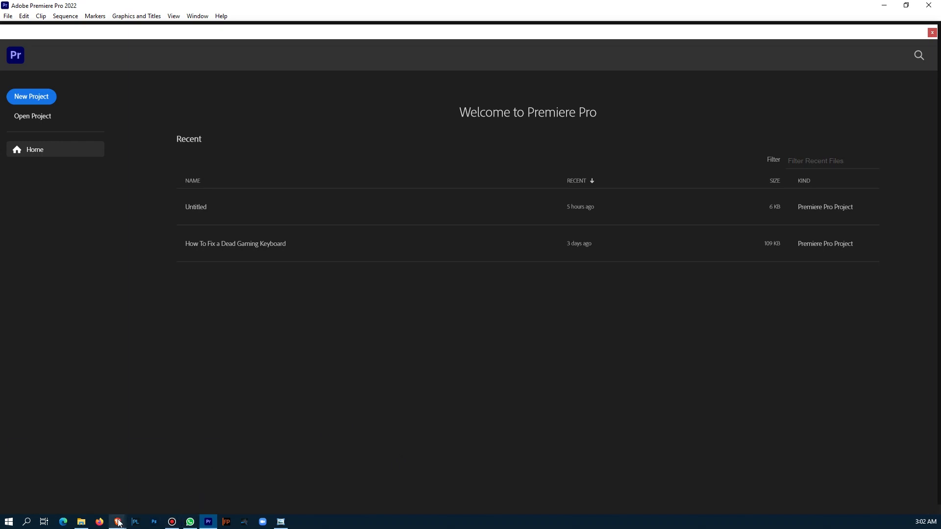
pyautogui.moveTo(118, 520)
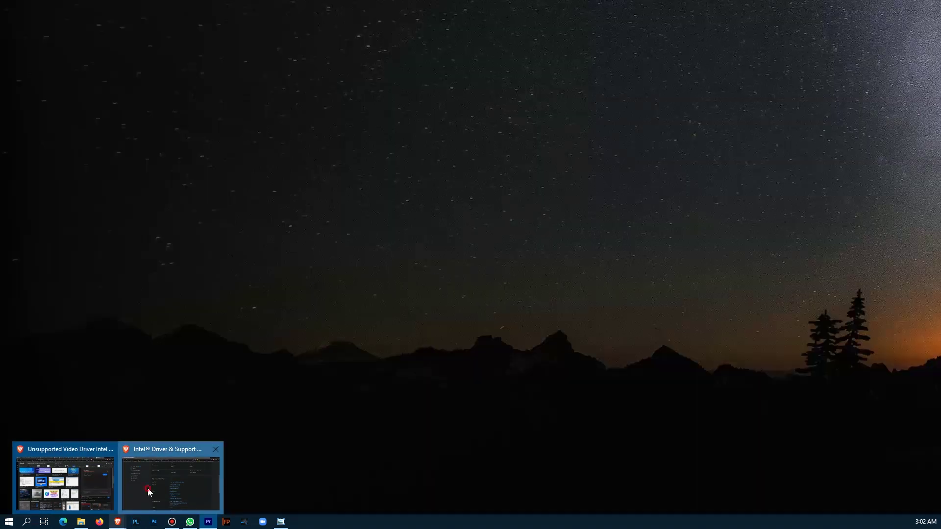
# In Brave, go to Intel's homepage, visit the Diversity and Inclusion page, and return
pyautogui.click(147, 490)
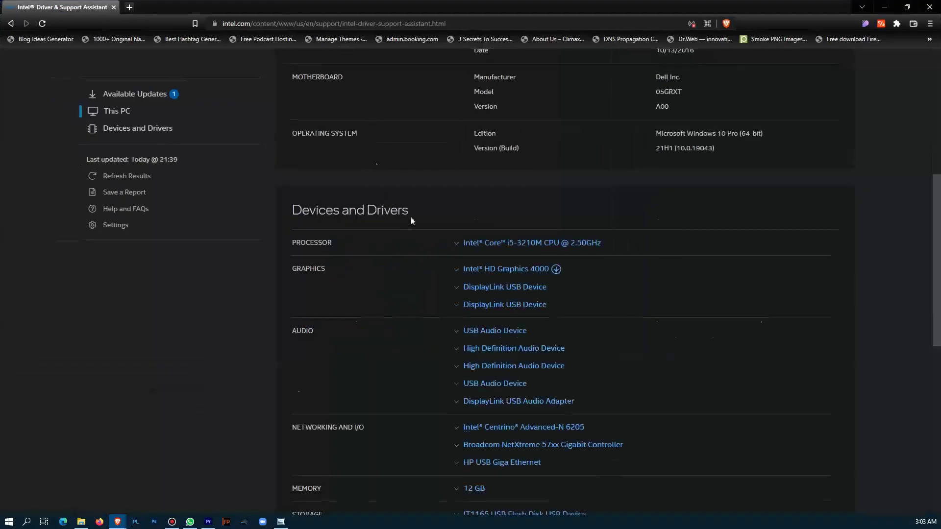
pyautogui.scroll(7, 411, 216)
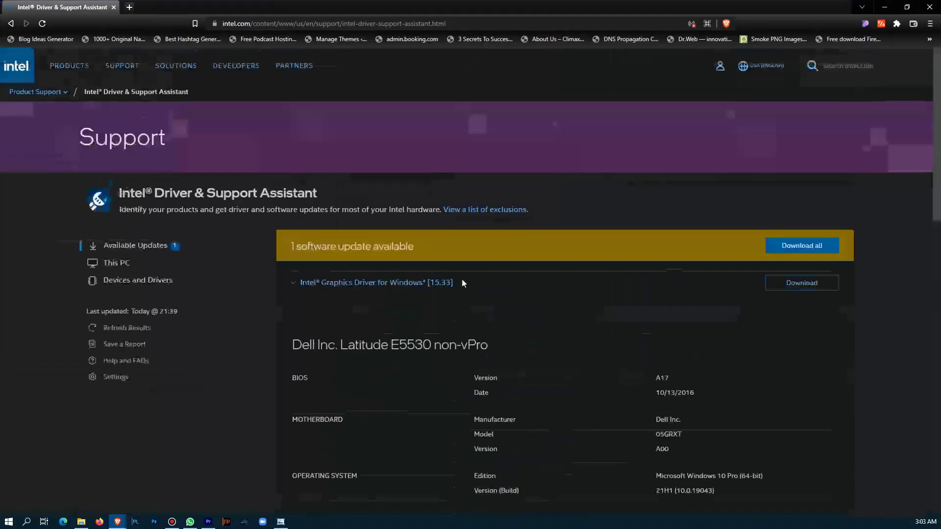
pyautogui.click(26, 68)
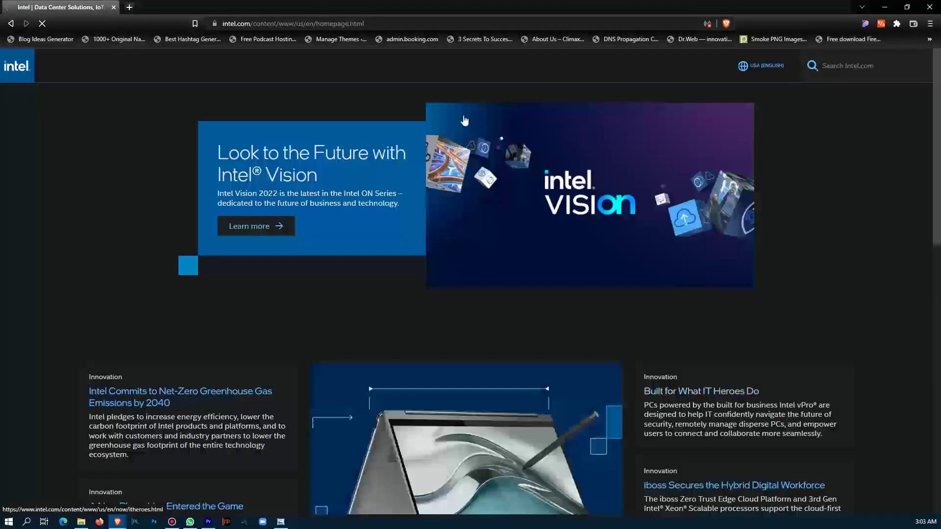
pyautogui.scroll(-2, 556, 256)
pyautogui.scroll(-5, 556, 256)
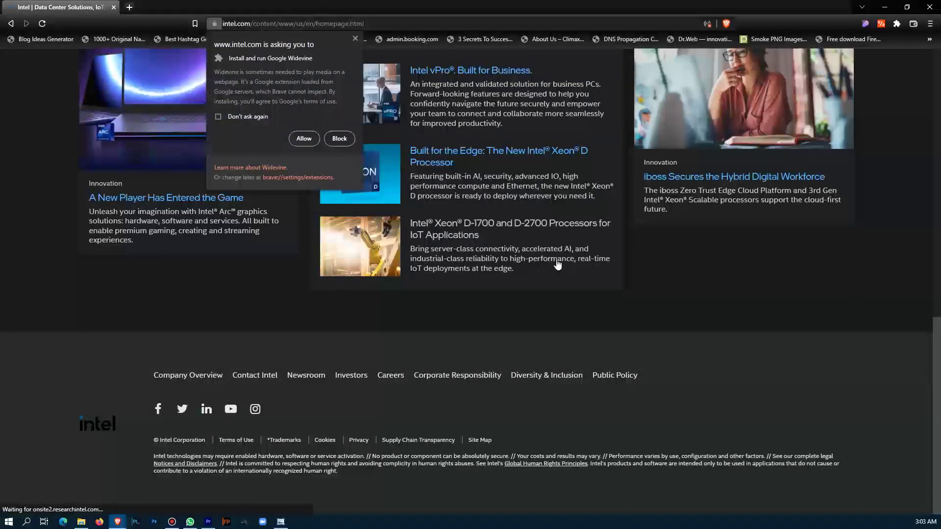
pyautogui.click(536, 381)
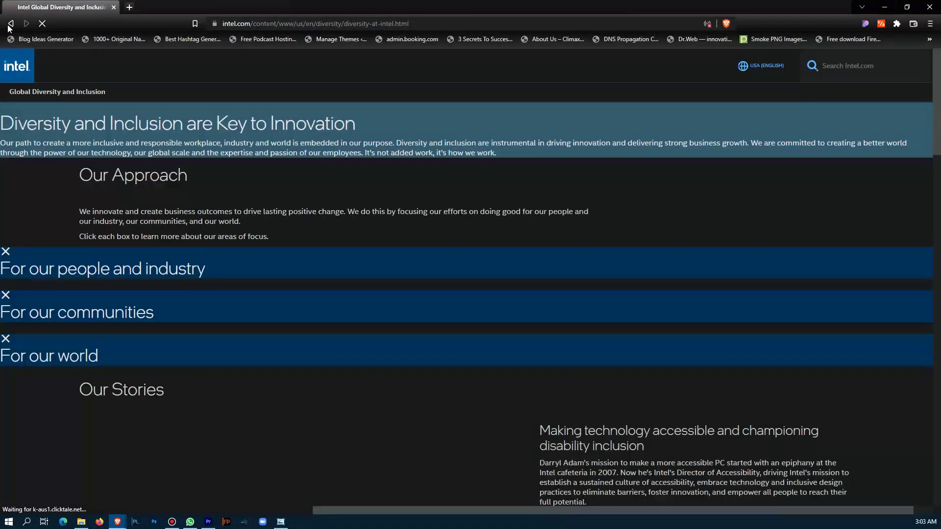
pyautogui.click(10, 23)
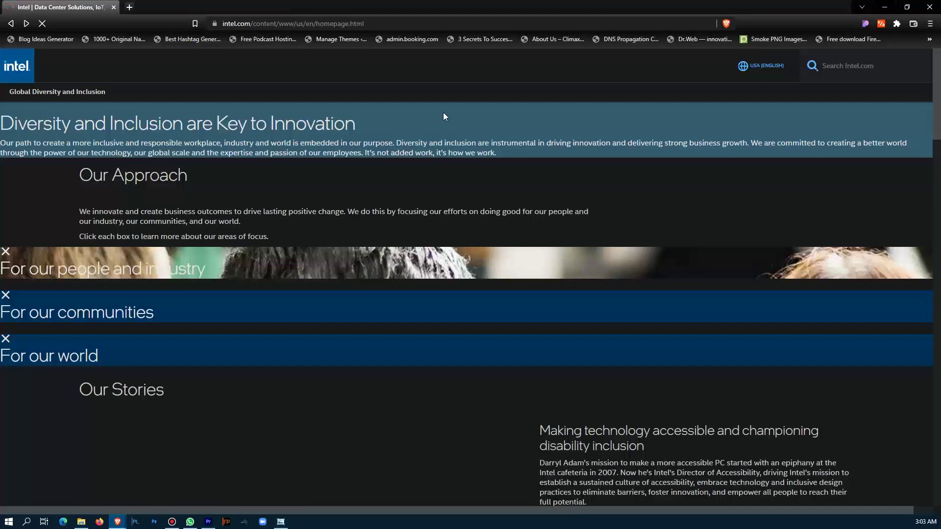
# Block the Widevine install prompt with 'Don't ask again' ticked
pyautogui.scroll(-6, 719, 228)
pyautogui.scroll(6, 709, 214)
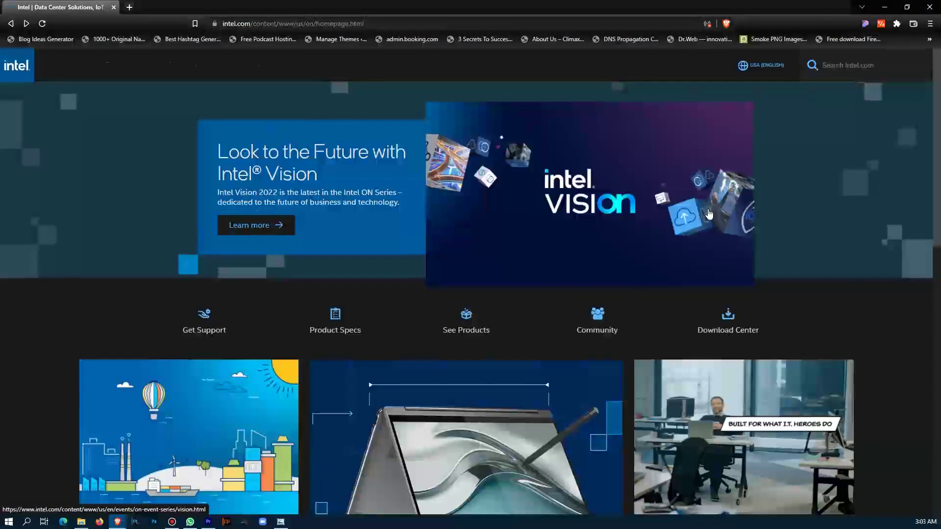
pyautogui.scroll(-10, 709, 214)
pyautogui.scroll(10, 709, 214)
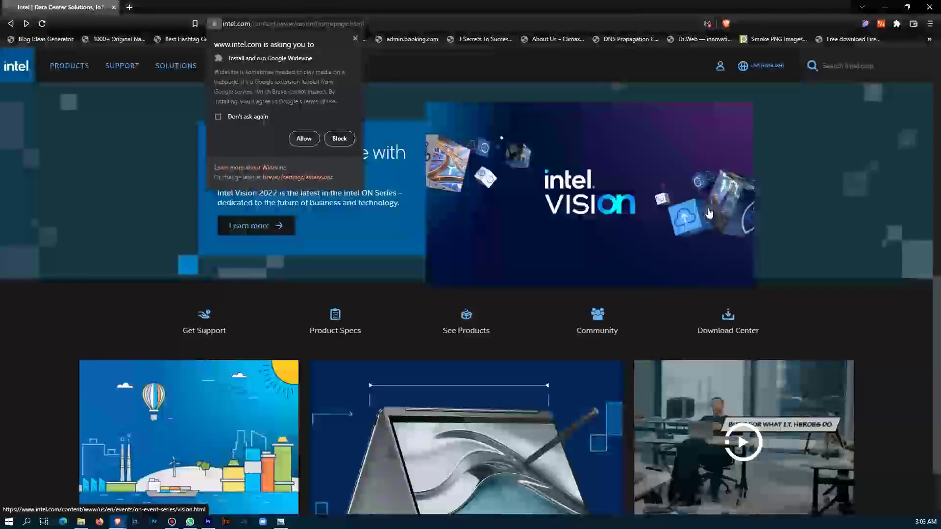
pyautogui.click(218, 117)
pyautogui.click(340, 139)
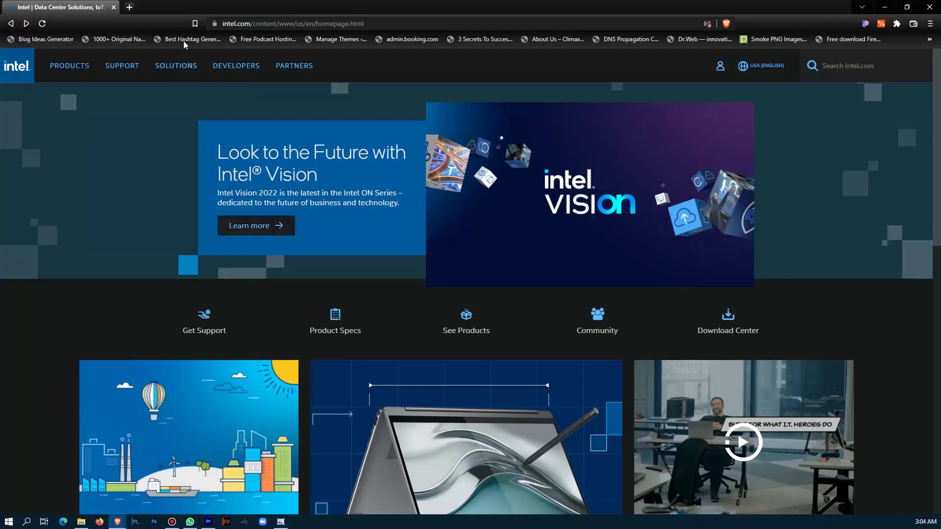
# Select intel.com in the address bar
pyautogui.click(223, 24)
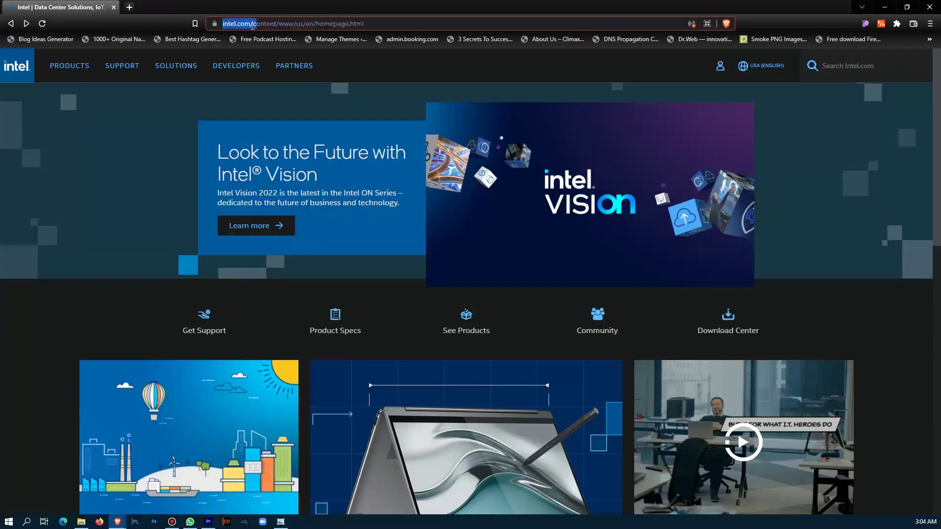
pyautogui.doubleClick(237, 24)
pyautogui.click(261, 25)
pyautogui.moveTo(261, 24); pyautogui.dragTo(290, 23)
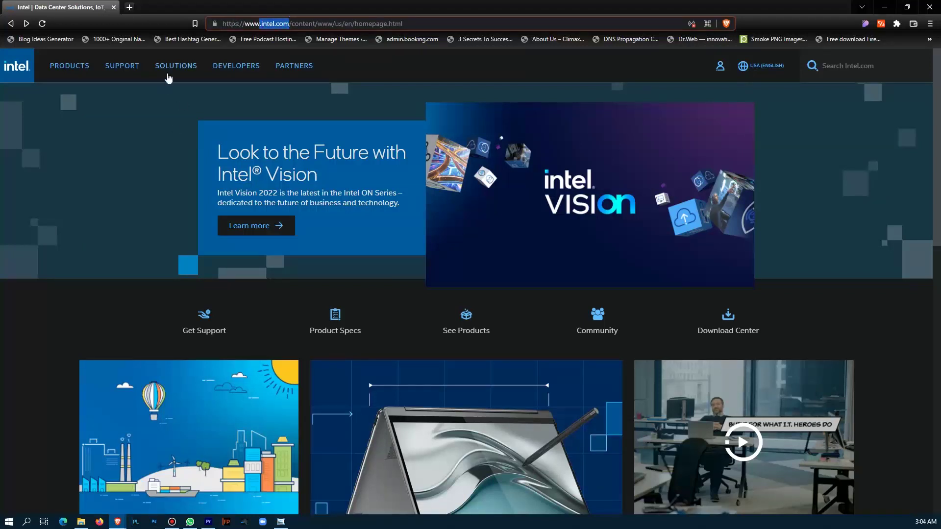
# Open Download Center from the SUPPORT menu's Drivers & Downloads section
pyautogui.click(123, 66)
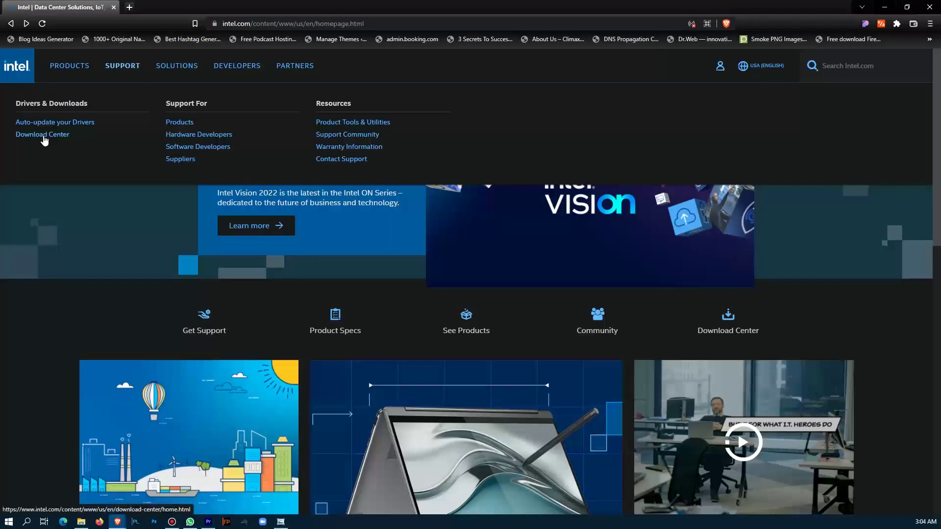
pyautogui.click(136, 69)
pyautogui.click(131, 71)
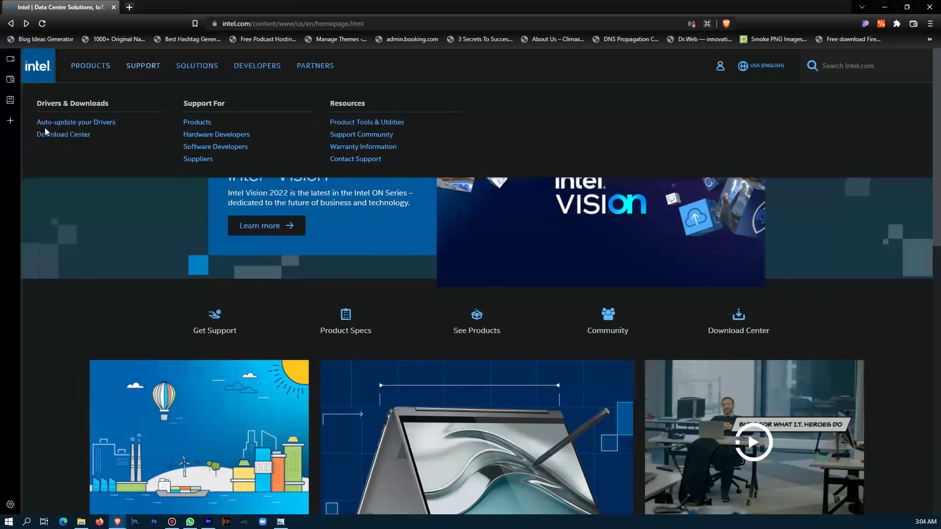
pyautogui.click(132, 64)
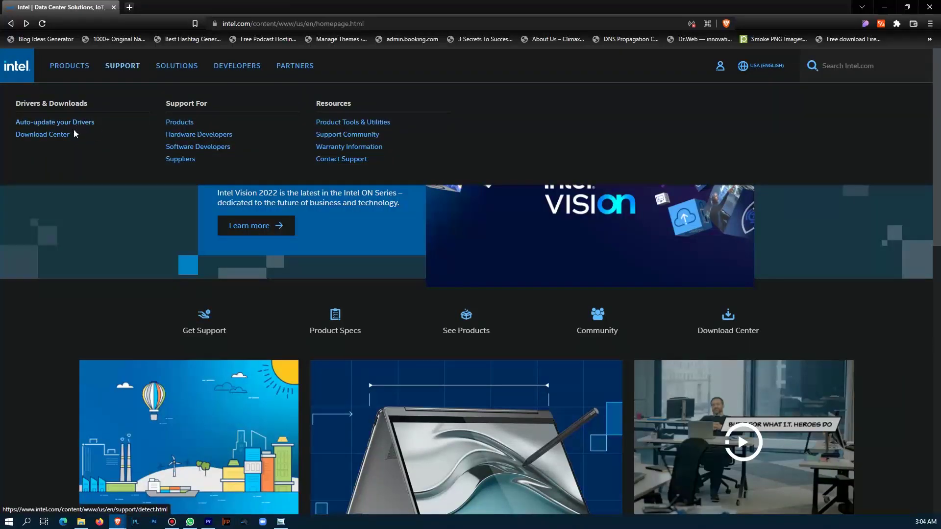
pyautogui.click(36, 135)
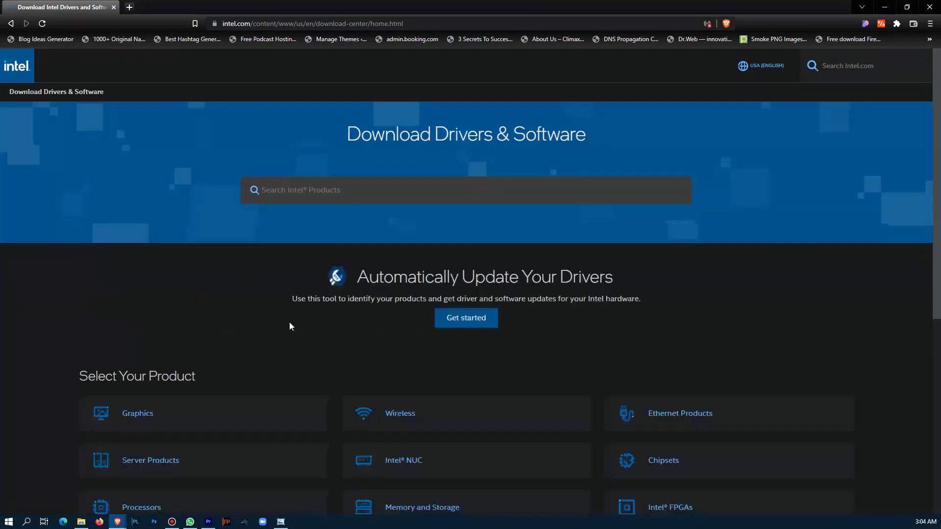
# Choose Graphics under Select Your Product to list 32 Intel Graphics downloads
pyautogui.scroll(-2, 340, 317)
pyautogui.scroll(-1, 341, 317)
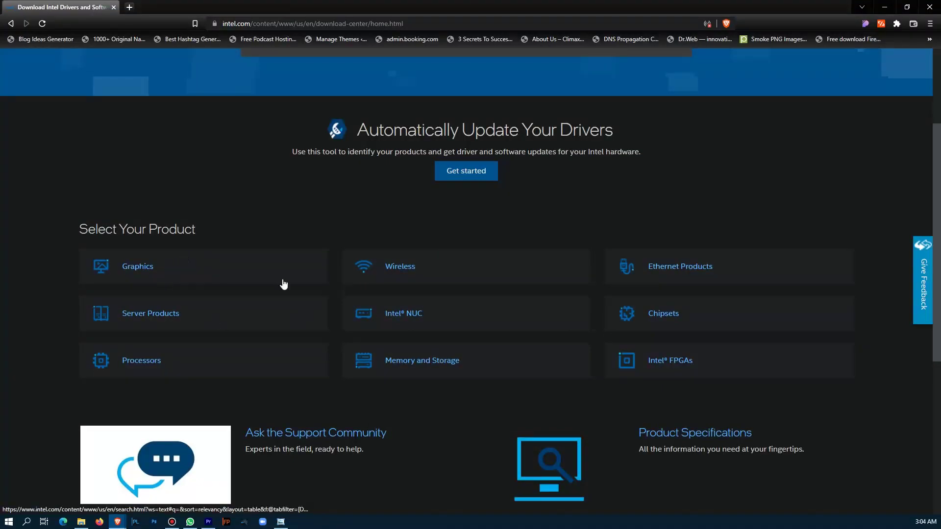
pyautogui.click(147, 269)
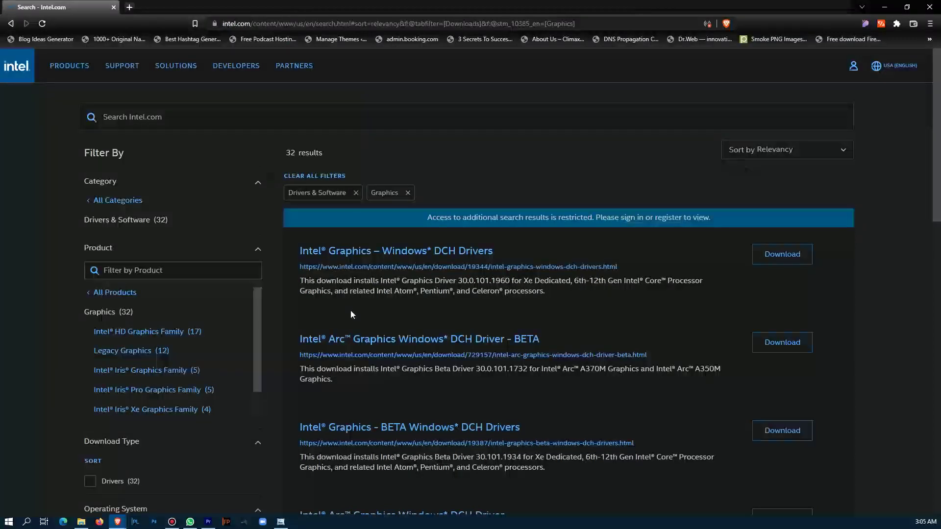
pyautogui.scroll(-4, 391, 403)
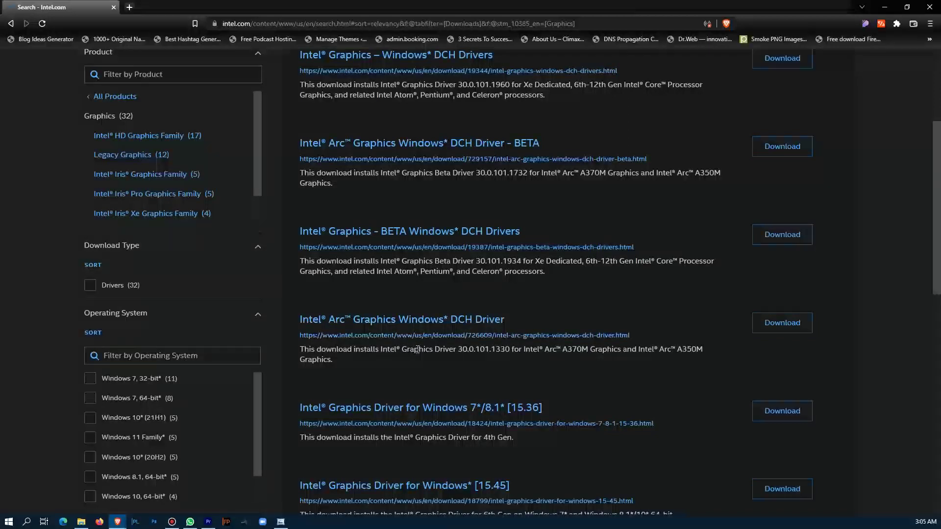
pyautogui.scroll(-1, 434, 407)
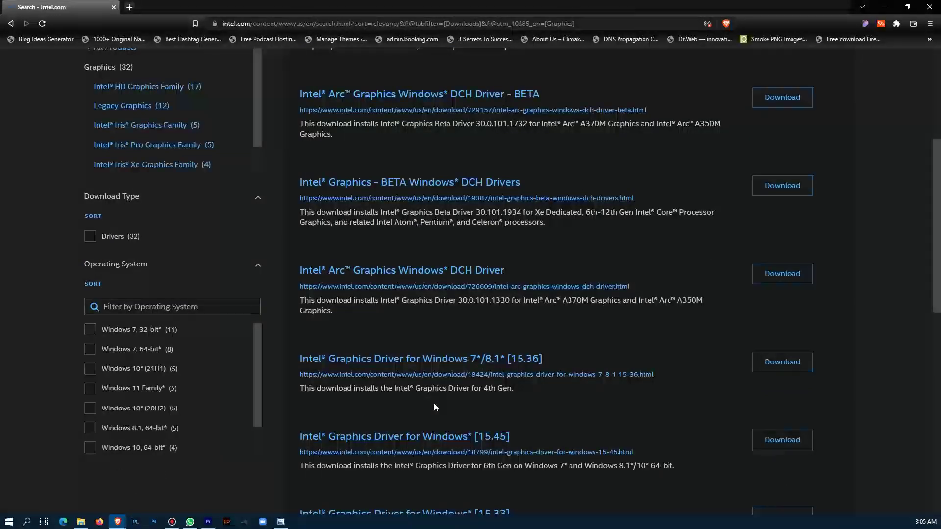
pyautogui.scroll(-5, 431, 398)
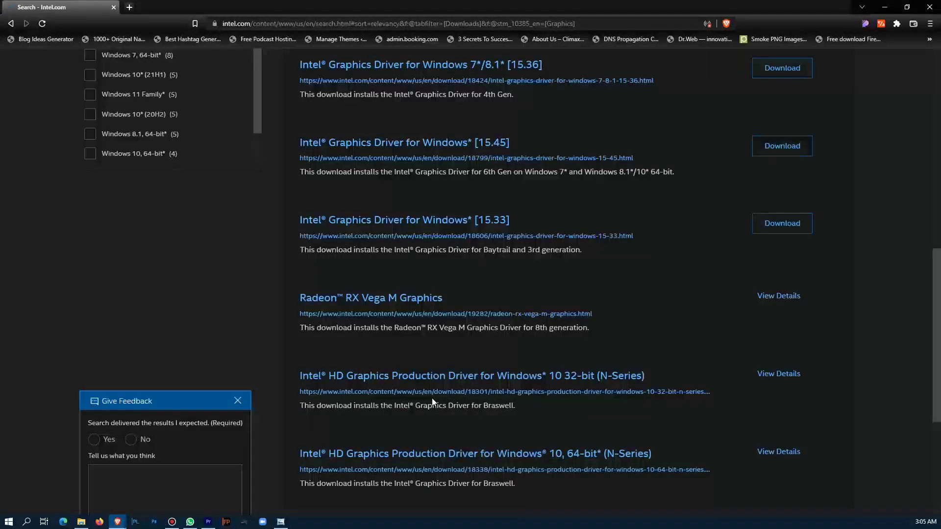
pyautogui.scroll(-4, 431, 398)
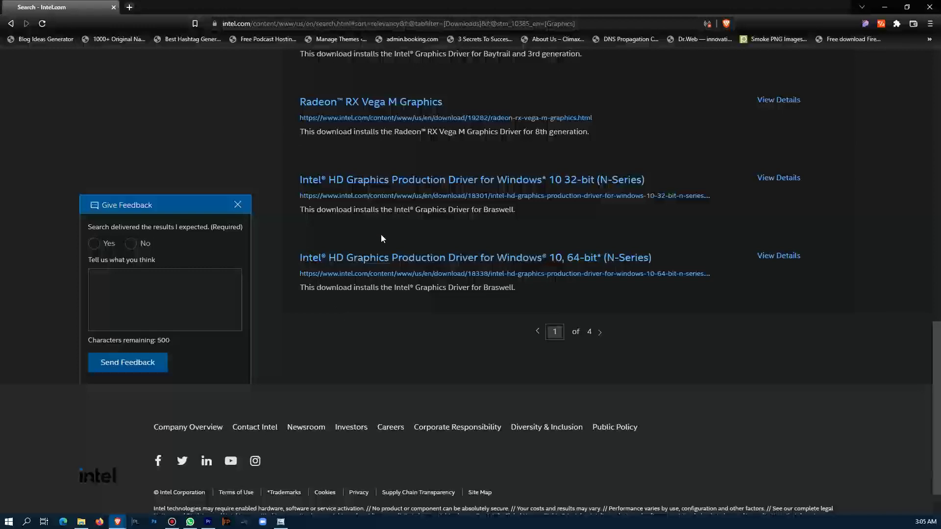
pyautogui.scroll(4, 409, 288)
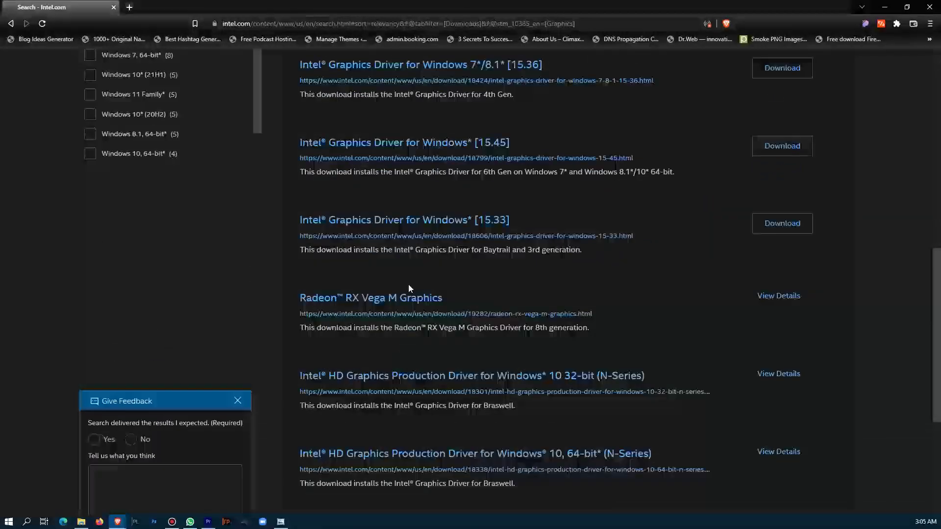
pyautogui.scroll(7, 409, 290)
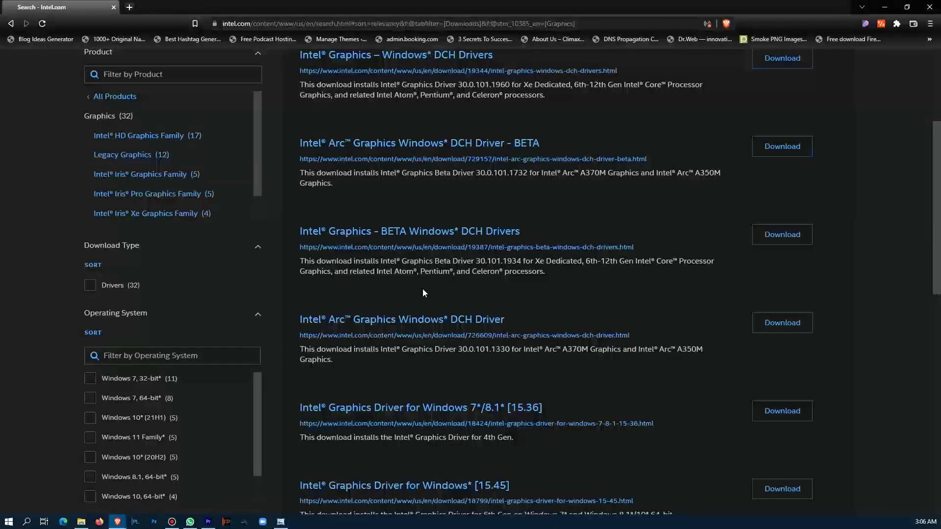
pyautogui.scroll(4, 424, 293)
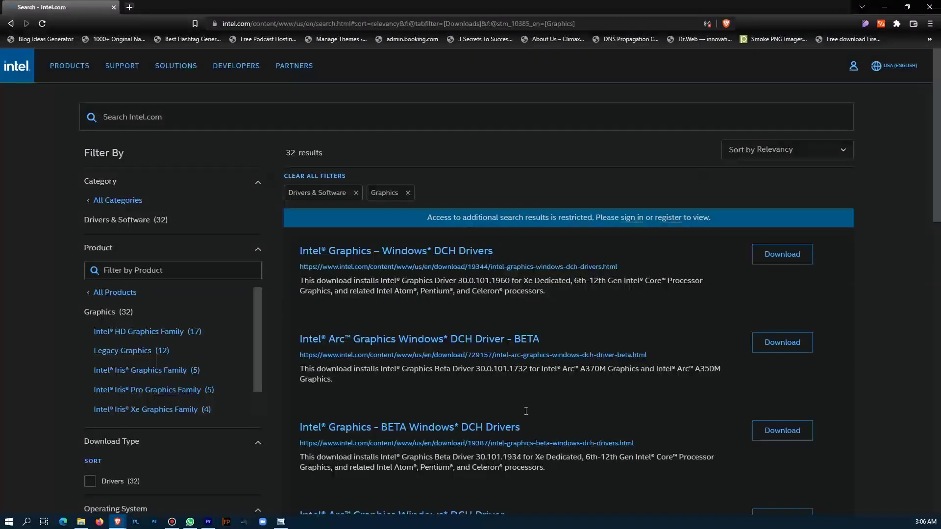
pyautogui.scroll(-2, 517, 393)
pyautogui.scroll(-5, 517, 393)
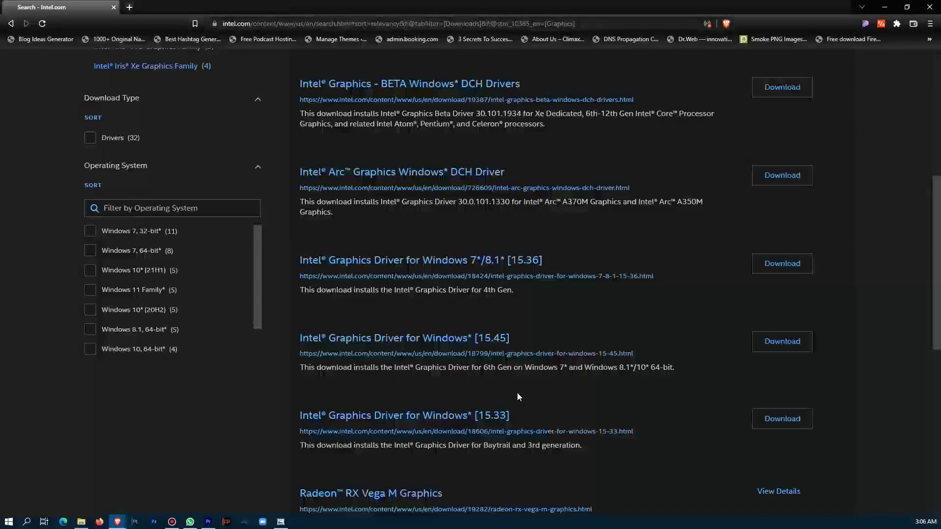
pyautogui.scroll(7, 86, 103)
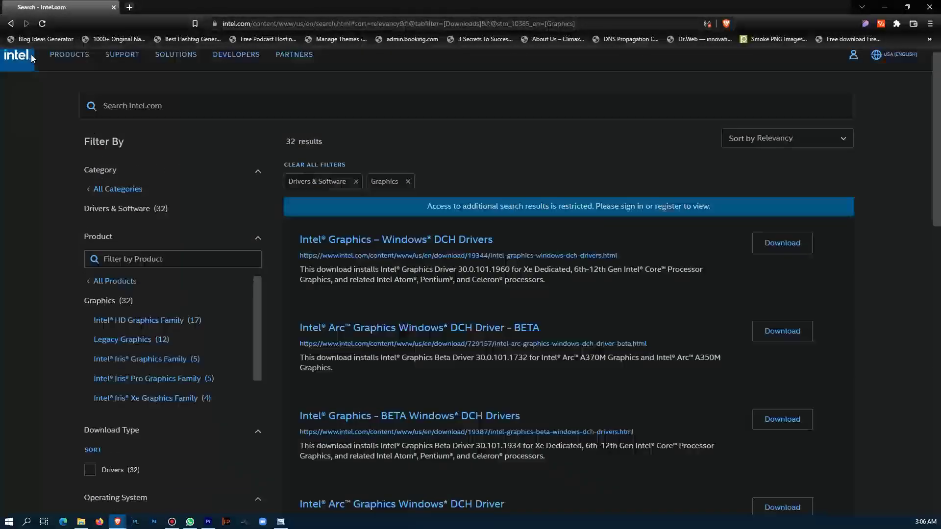
pyautogui.click(14, 28)
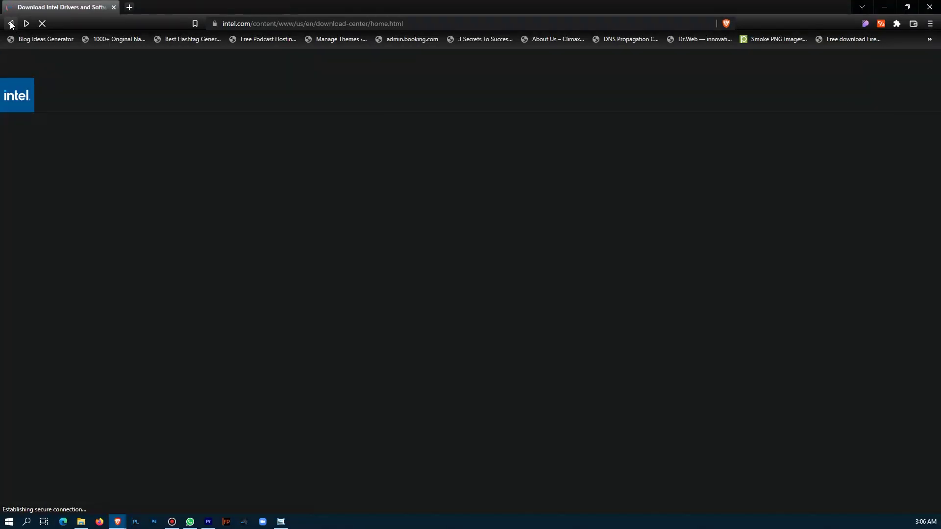
pyautogui.click(11, 24)
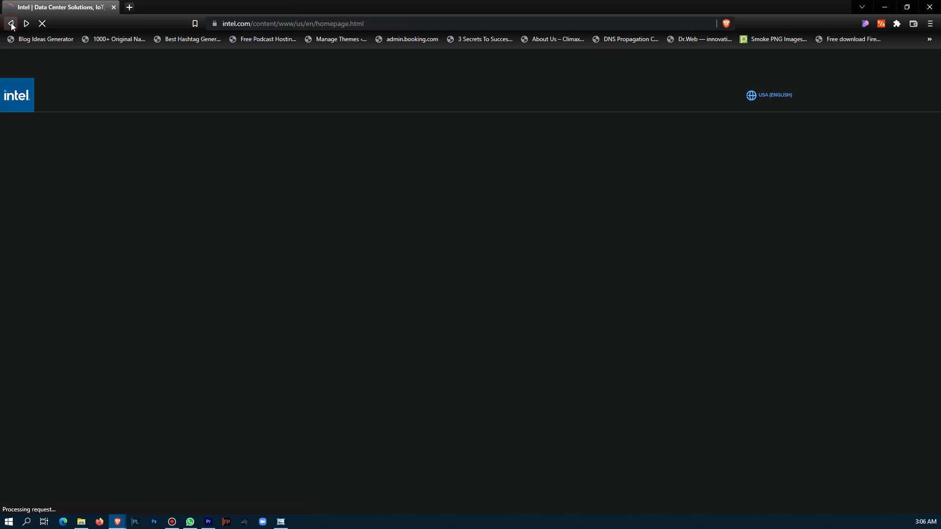
pyautogui.click(11, 24)
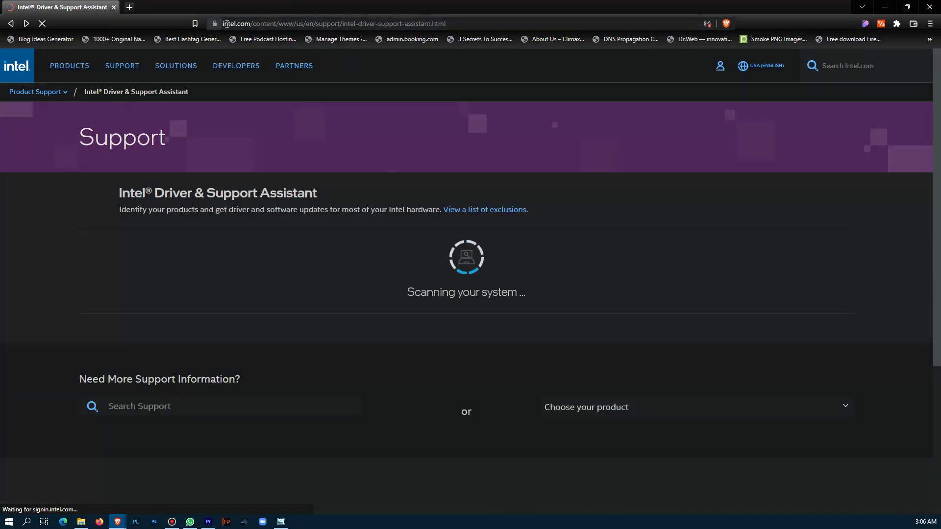
pyautogui.moveTo(223, 25); pyautogui.dragTo(257, 26)
pyautogui.click(261, 25)
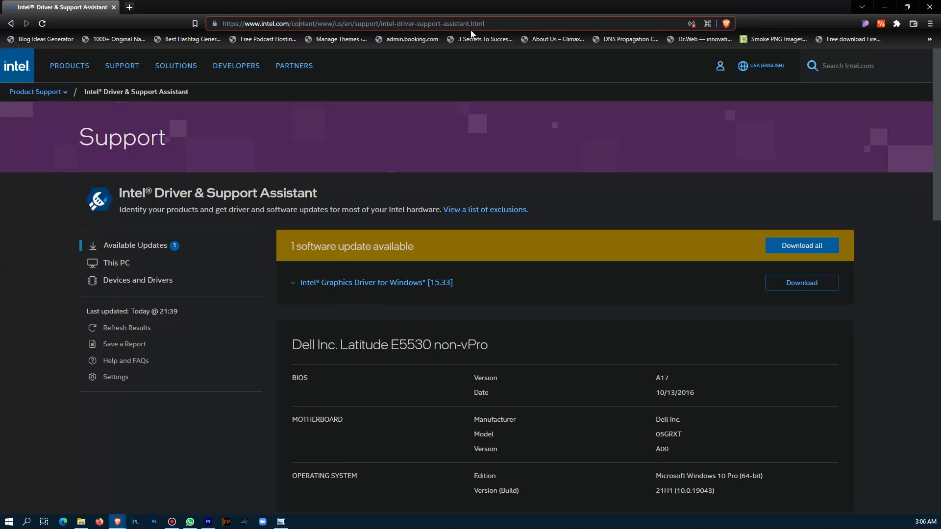
pyautogui.hotkey('ctrl', 'a')
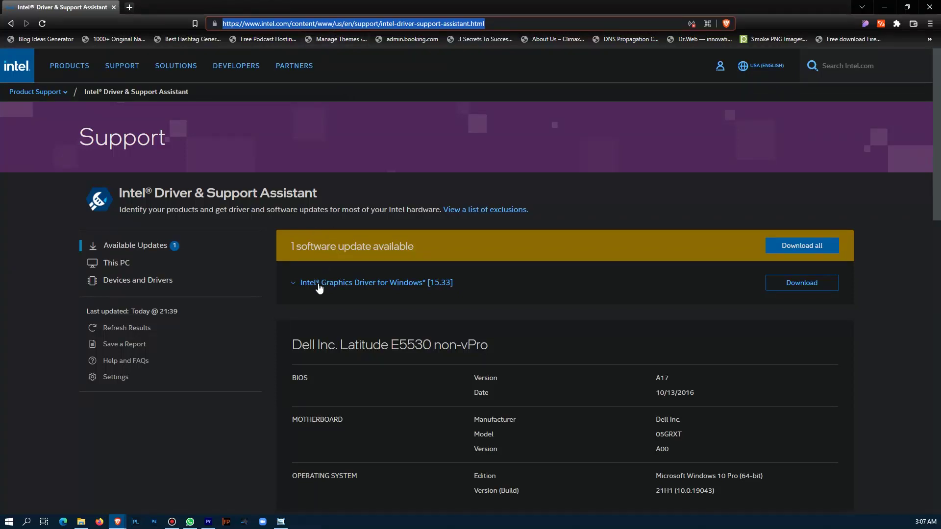
pyautogui.scroll(-1, 612, 339)
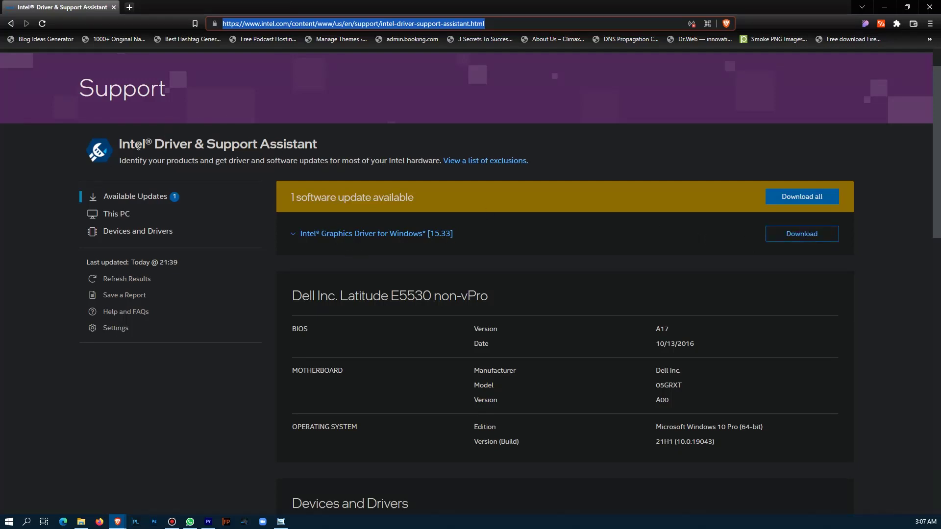
pyautogui.moveTo(116, 141); pyautogui.dragTo(318, 145)
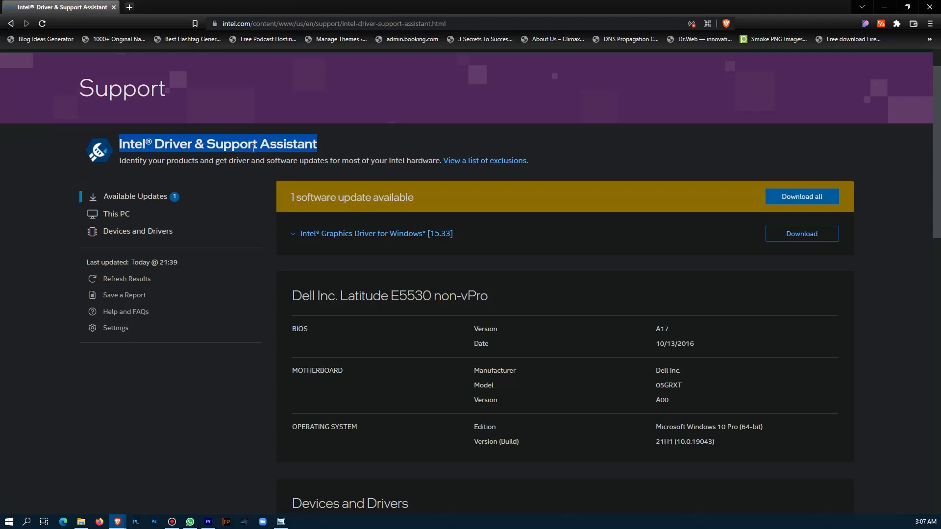
pyautogui.click(315, 144)
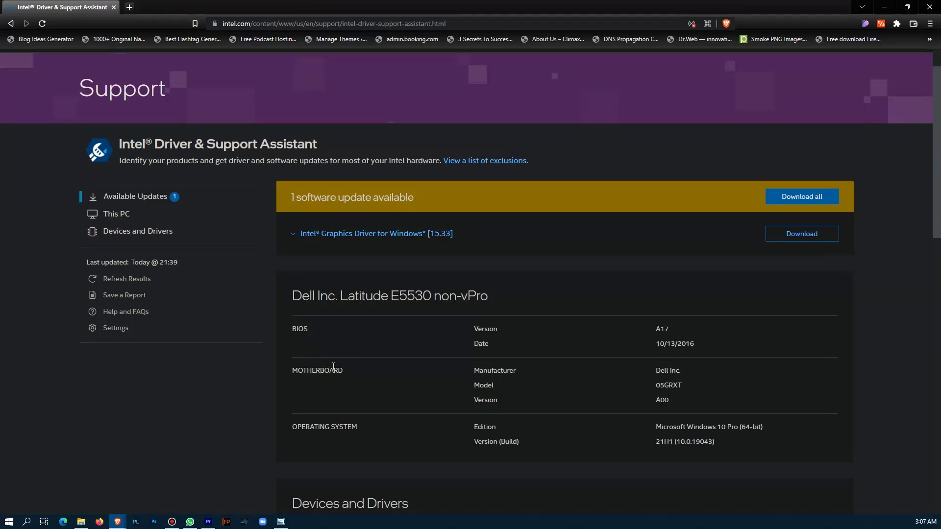
# Scroll This PC details and highlight the BIOS and motherboard manufacturer entries
pyautogui.scroll(-3, 333, 366)
pyautogui.doubleClick(298, 189)
pyautogui.moveTo(289, 224); pyautogui.dragTo(595, 231)
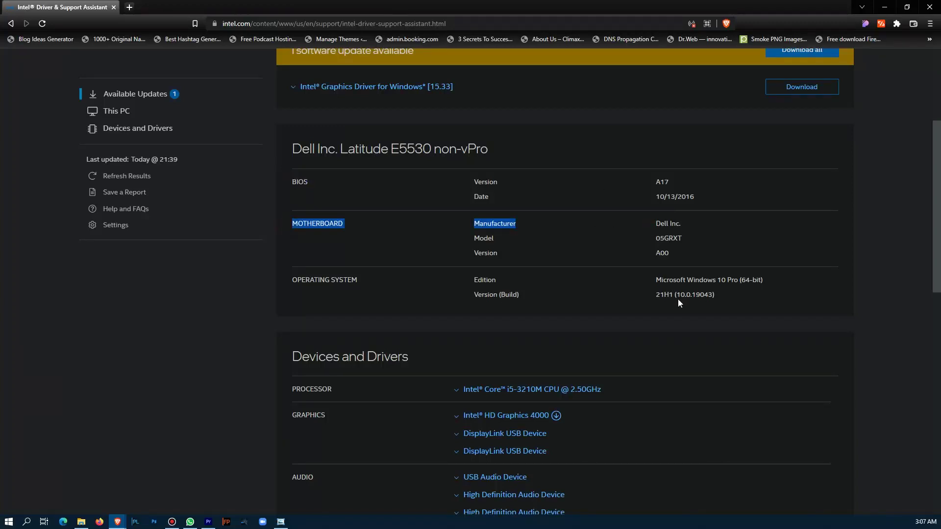
pyautogui.click(593, 290)
pyautogui.scroll(-3, 566, 320)
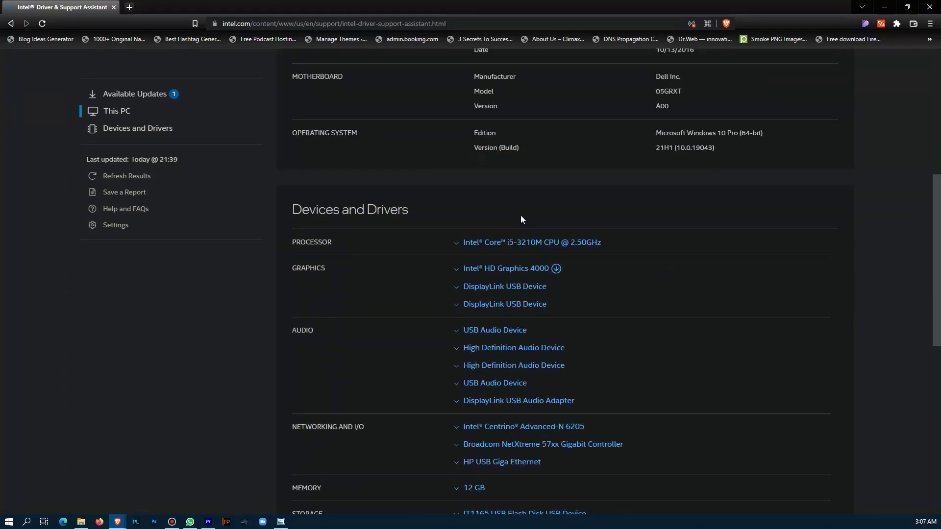
pyautogui.scroll(2, 495, 180)
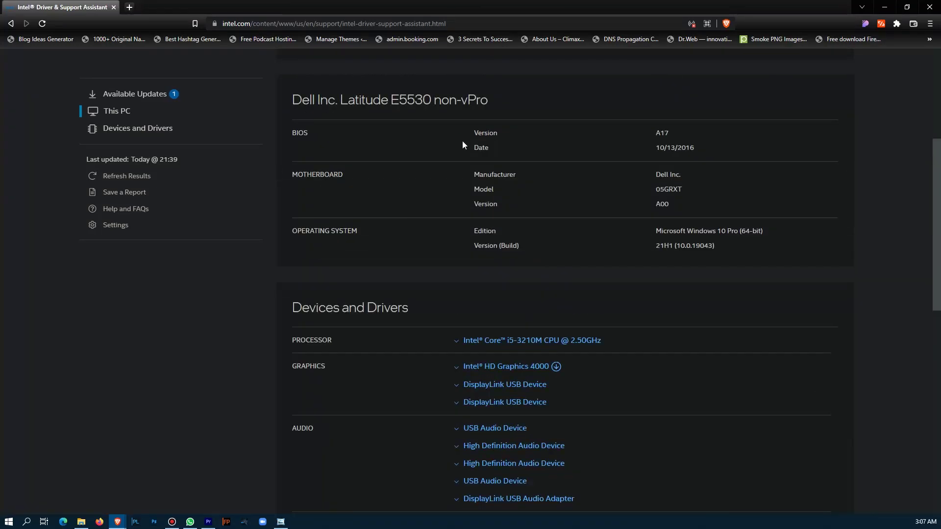
# Select the E5530 non-vPro model name, review Devices and Drivers, then return to Premiere Pro
pyautogui.moveTo(463, 133); pyautogui.dragTo(670, 134)
pyautogui.moveTo(388, 100); pyautogui.dragTo(485, 100)
pyautogui.scroll(-3, 488, 245)
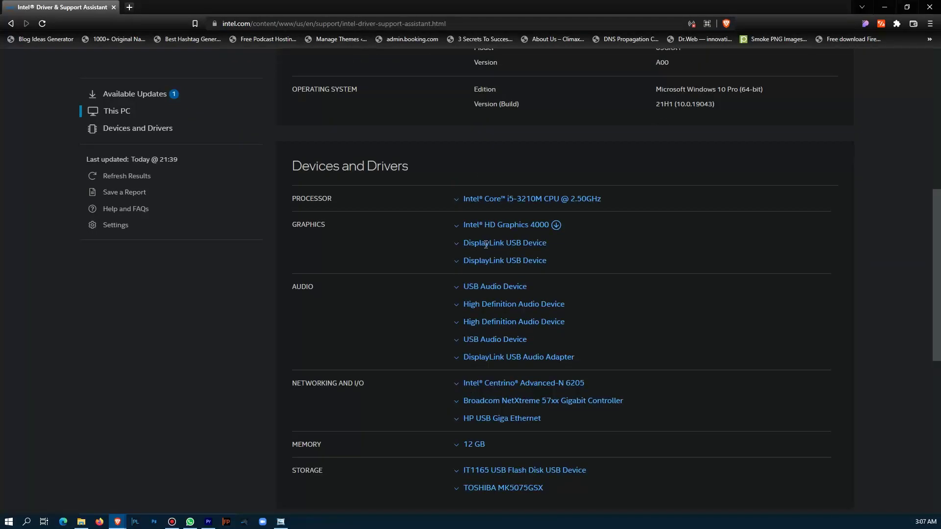
pyautogui.scroll(4, 366, 198)
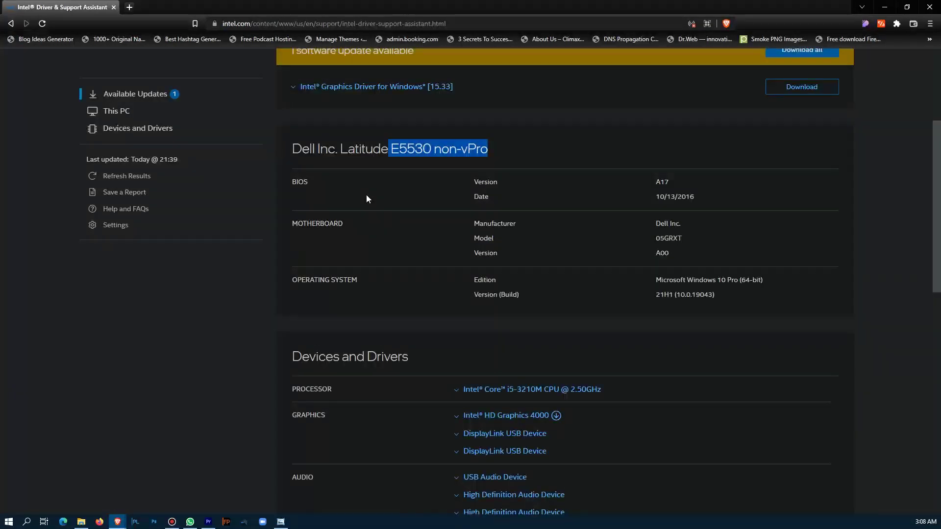
pyautogui.click(387, 126)
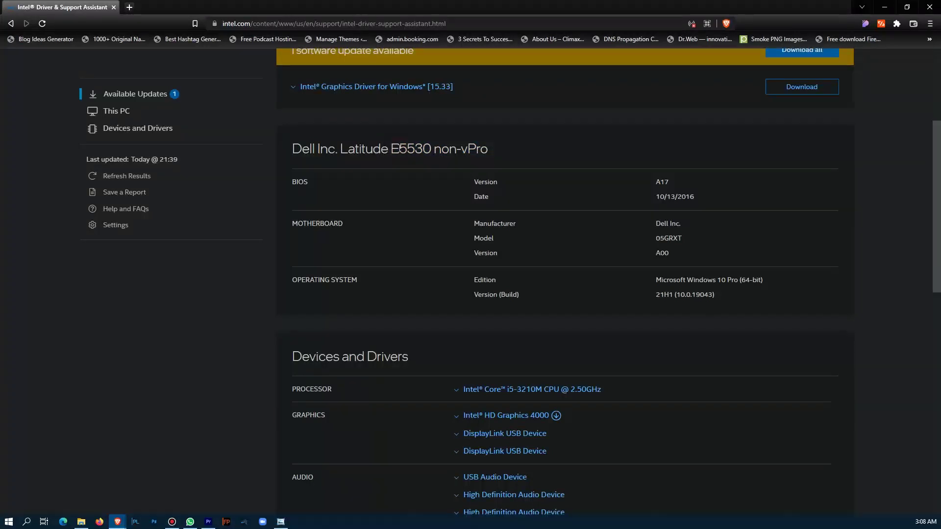
pyautogui.scroll(-1, 537, 272)
pyautogui.scroll(-4, 538, 275)
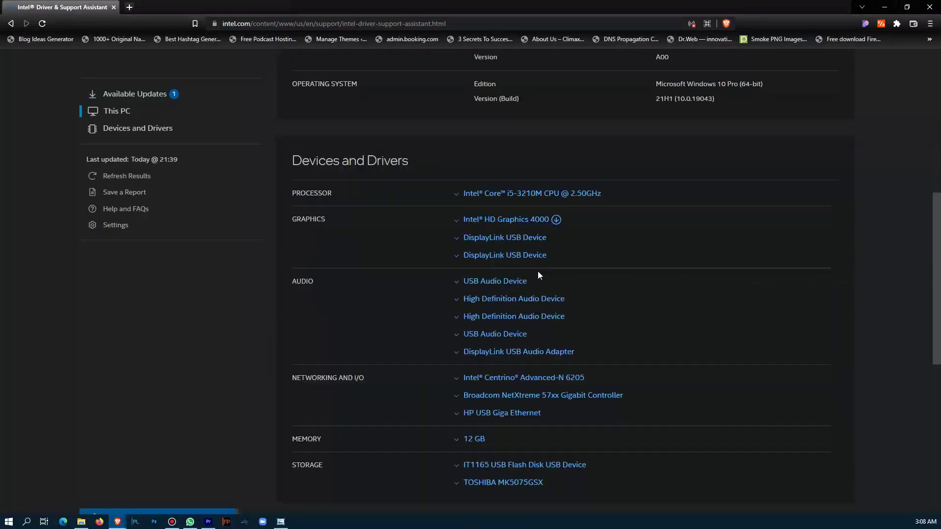
pyautogui.scroll(5, 398, 98)
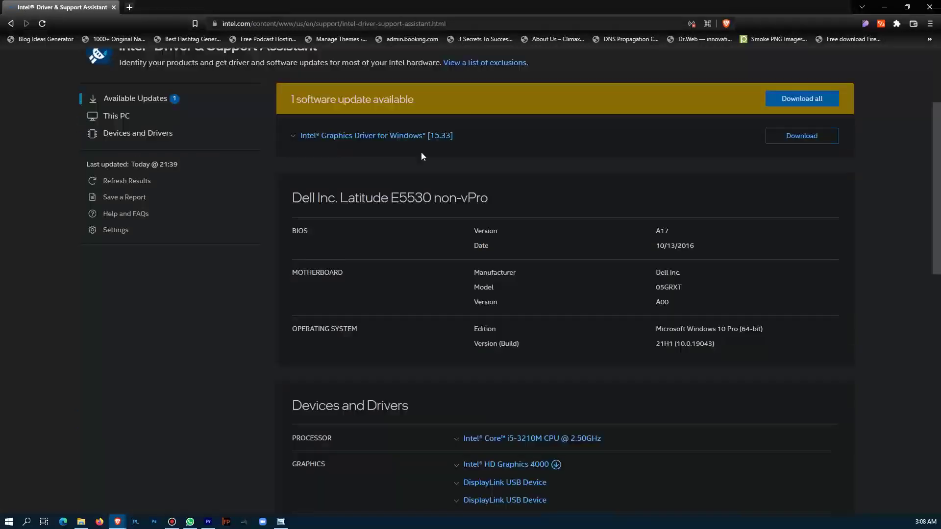
pyautogui.scroll(-3, 425, 337)
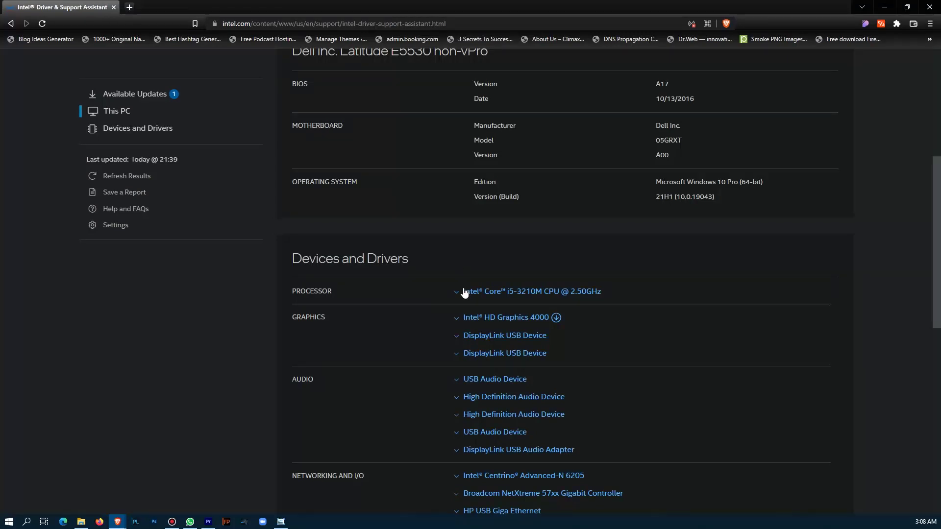
pyautogui.scroll(6, 545, 230)
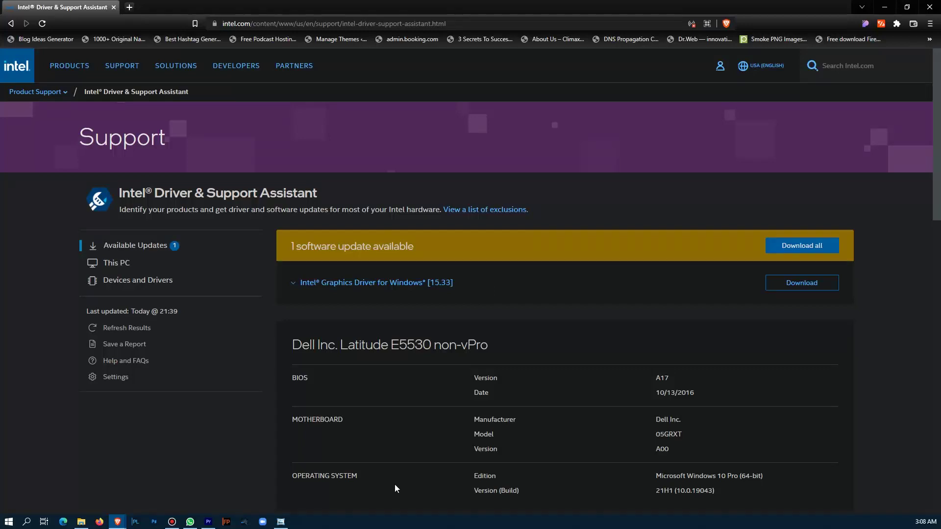
pyautogui.click(207, 522)
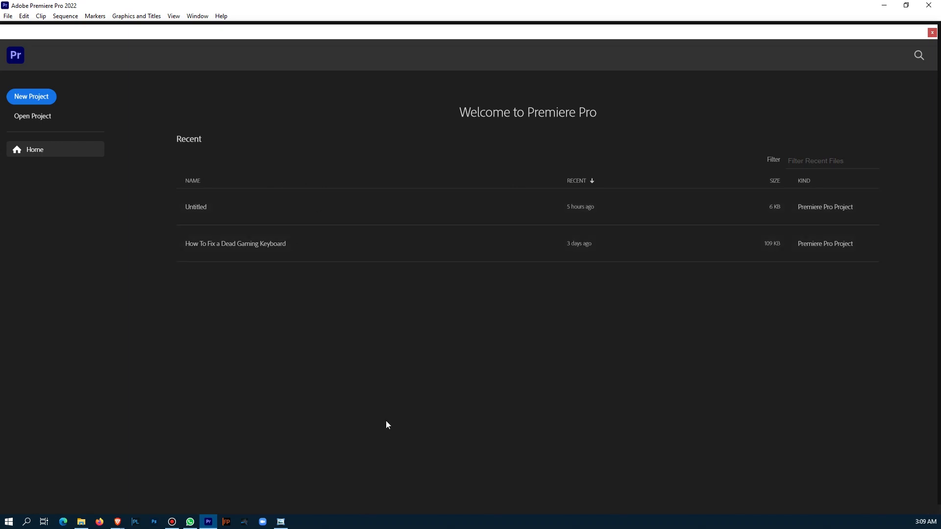
# Open Edit > Preferences > General and close it without changes
pyautogui.click(26, 16)
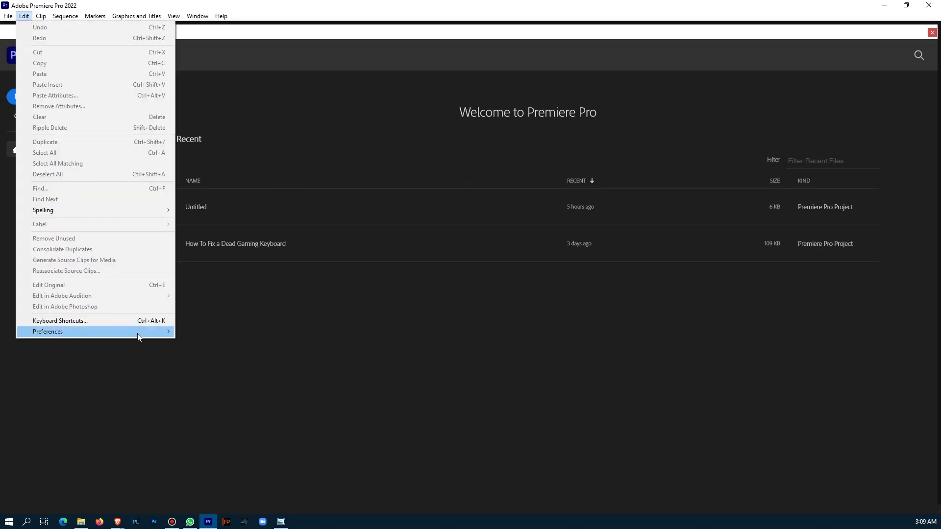
pyautogui.moveTo(137, 331)
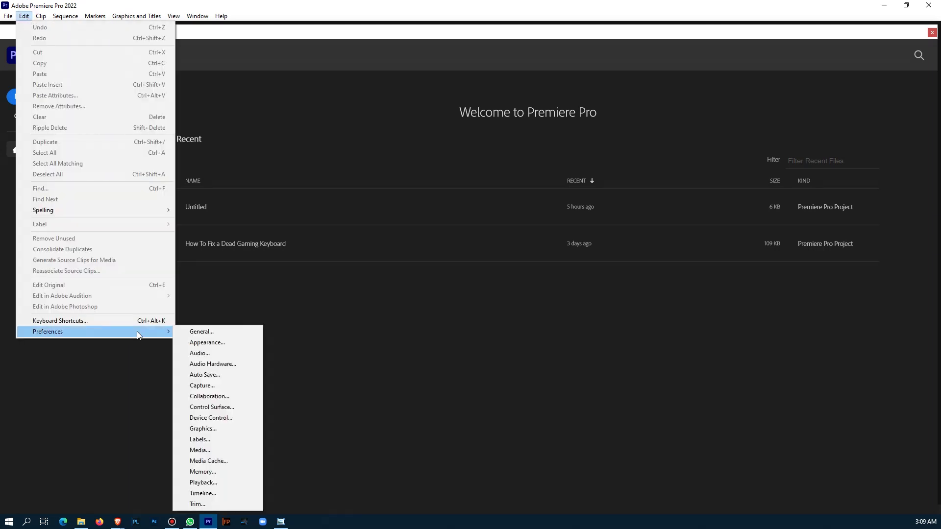
pyautogui.click(229, 333)
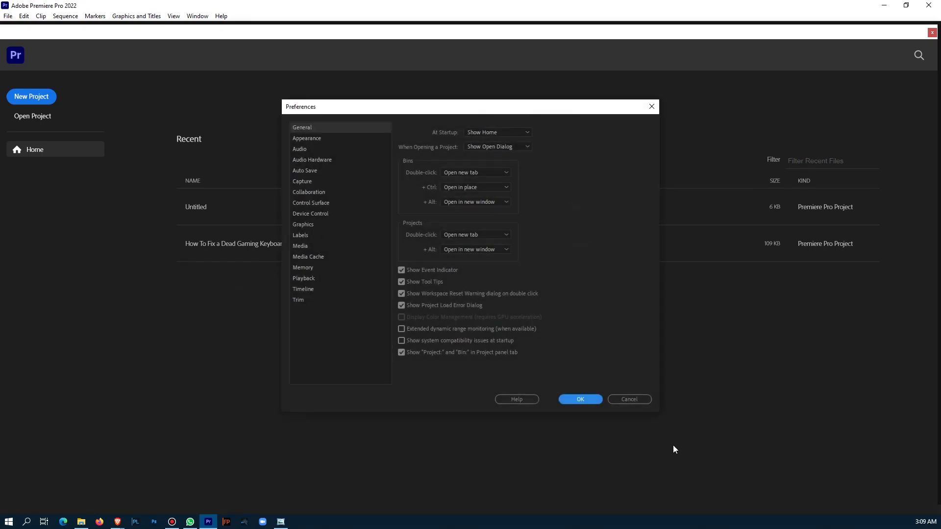
pyautogui.click(636, 401)
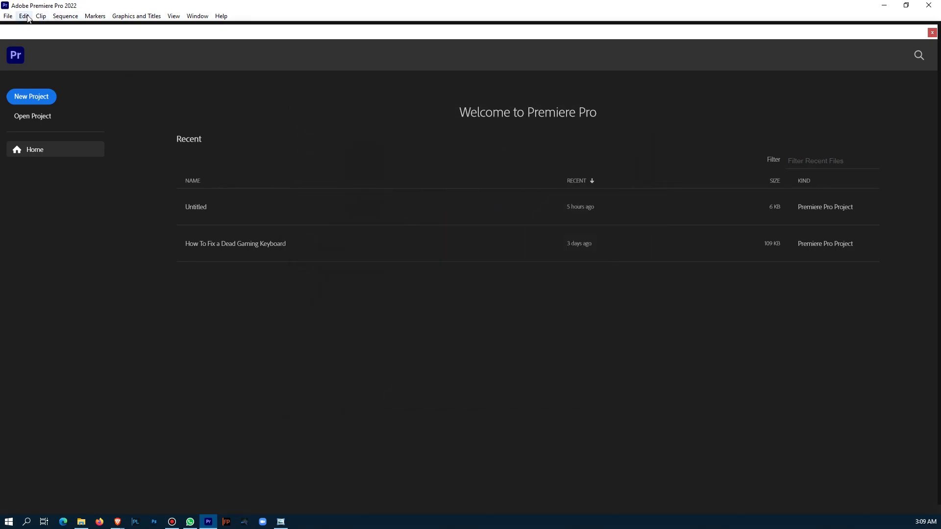
# Reopen General preferences and tick 'Show system compatibility issues at startup'
pyautogui.click(28, 17)
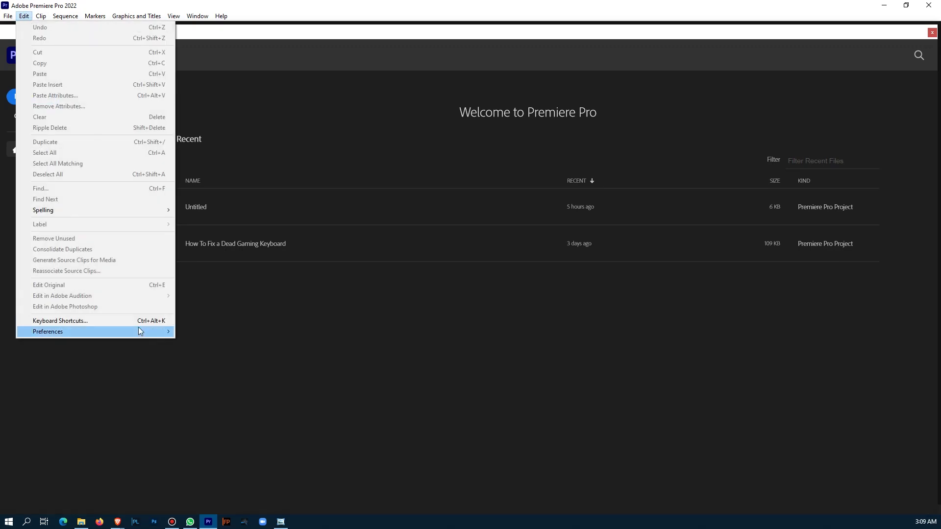
pyautogui.moveTo(138, 330)
pyautogui.click(233, 331)
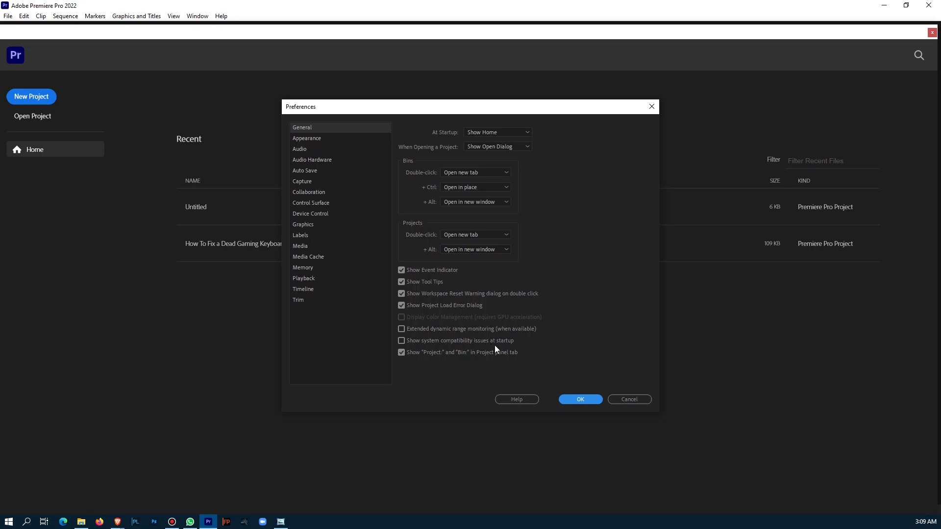
pyautogui.click(402, 341)
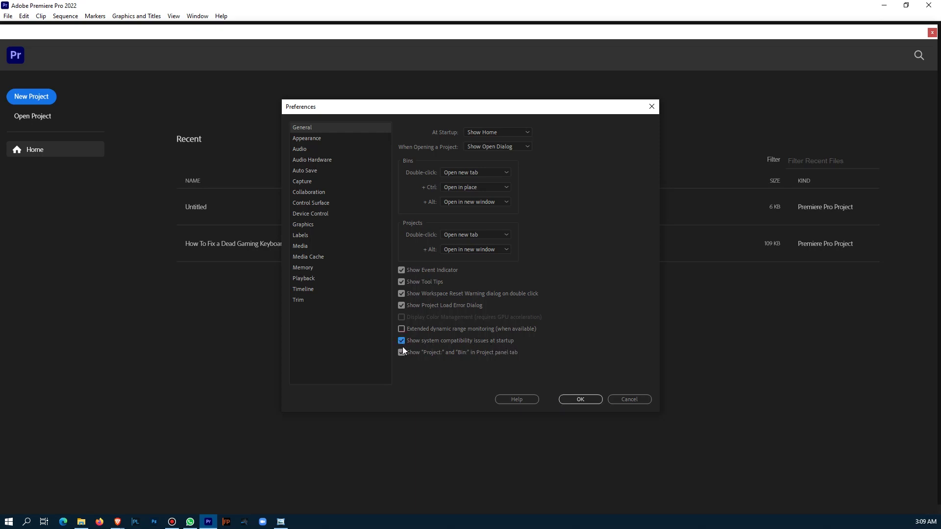